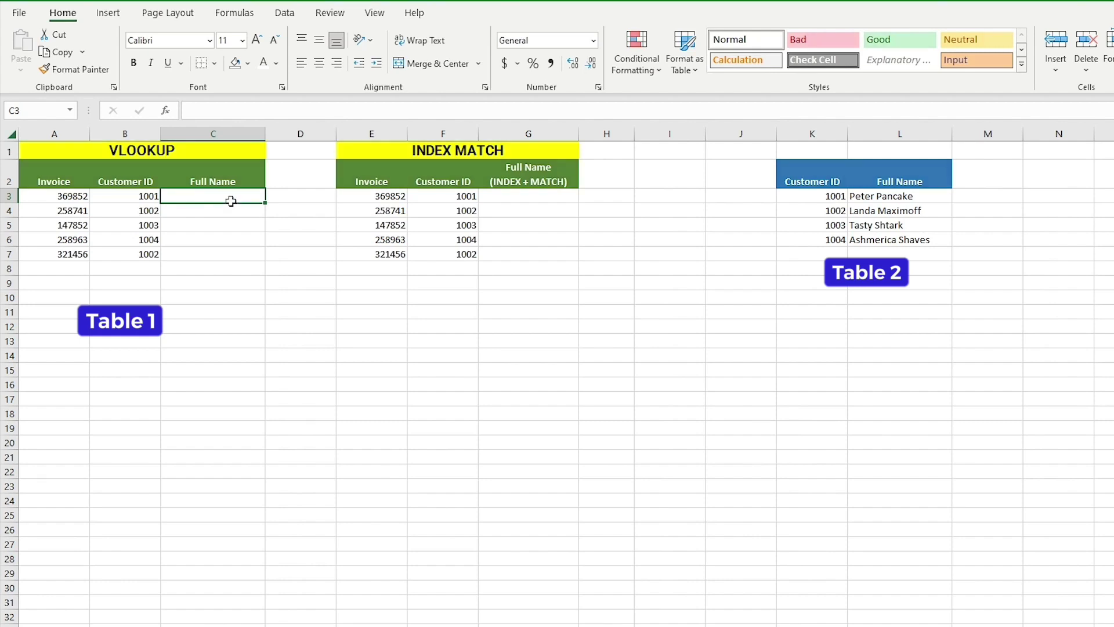
Start a VLOOKUP in C3 using B3 as the lookup value: =VLOOKUP(B3,.
{"action": "left_click", "coordinate": [247, 111]}
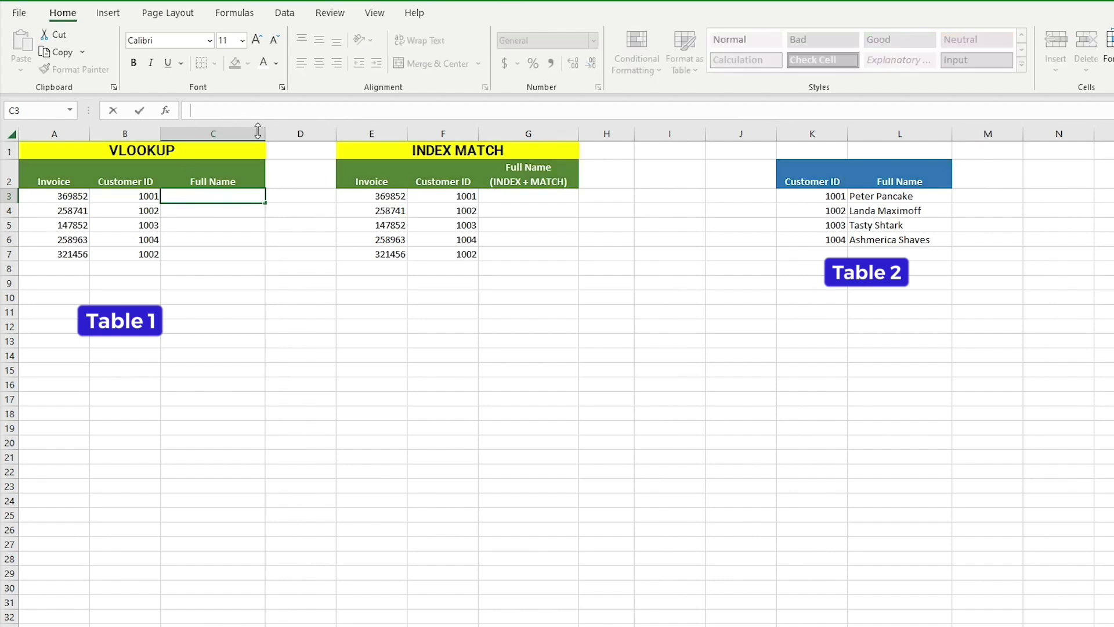
{"action": "type", "text": "=VLOOKUP"}
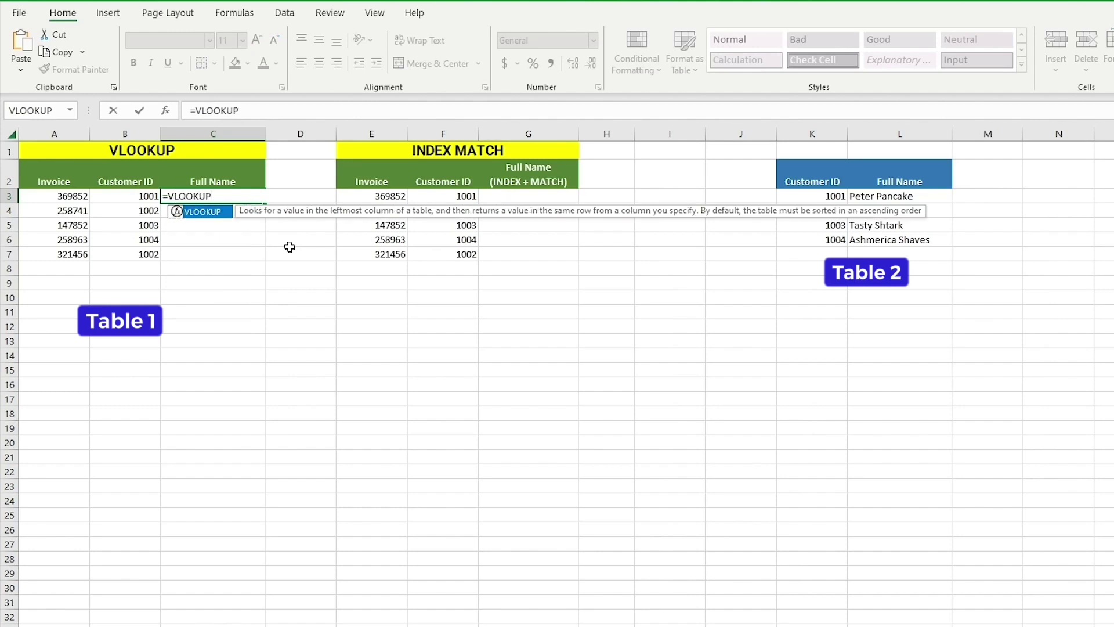
{"action": "type", "text": "("}
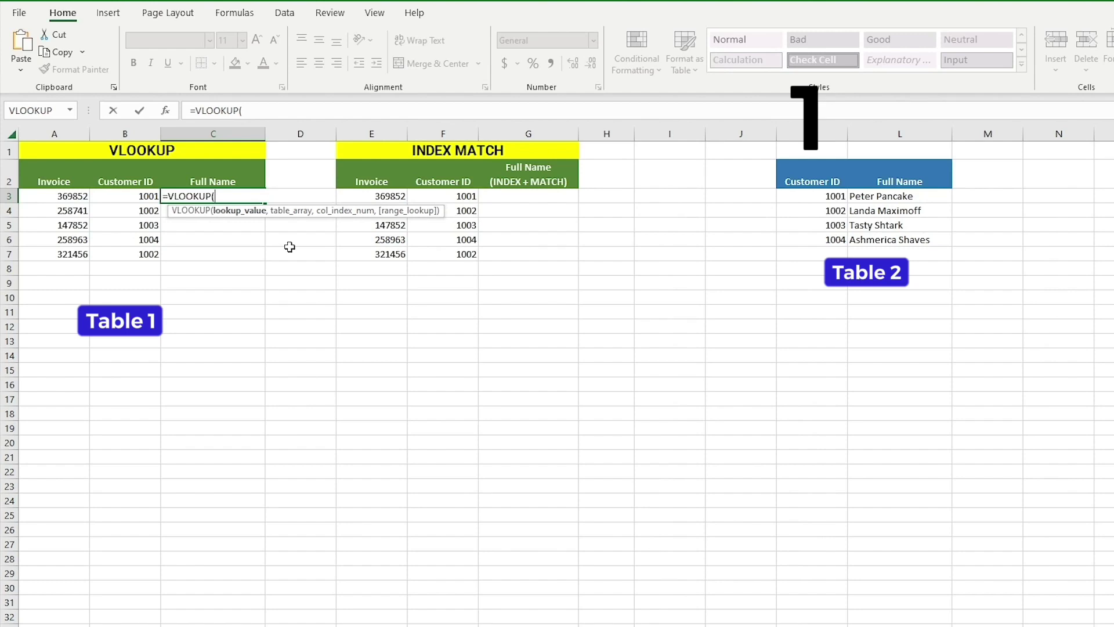
{"action": "type", "text": "B3,"}
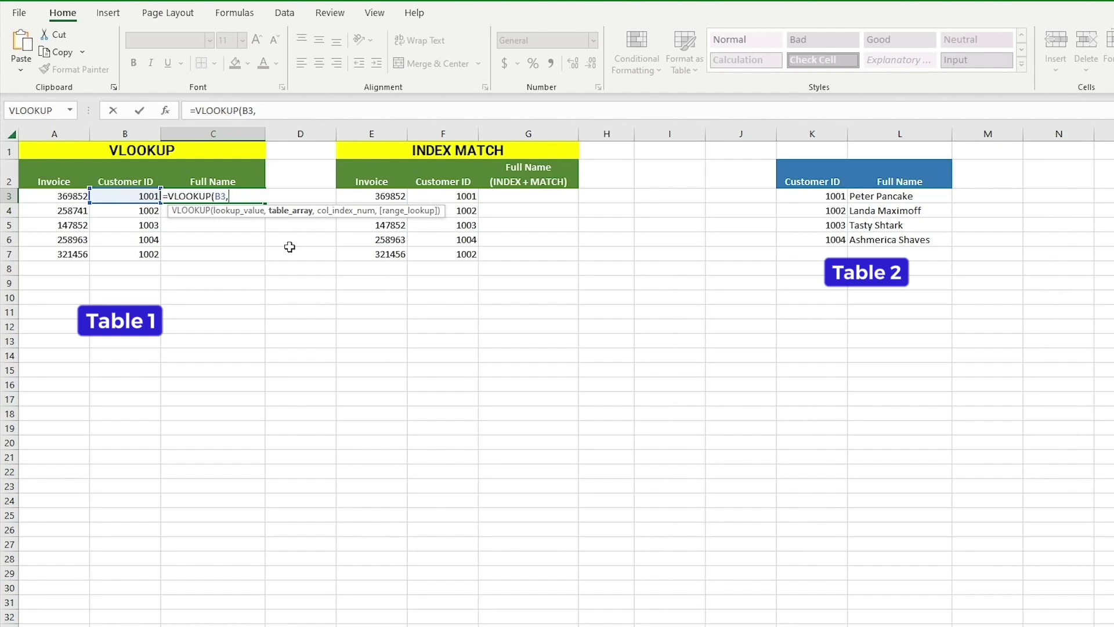
Complete and enter =VLOOKUP(B3,K:L,2,FALSE) in C3 to return Peter Pancake.
{"action": "type", "text": "K:L,"}
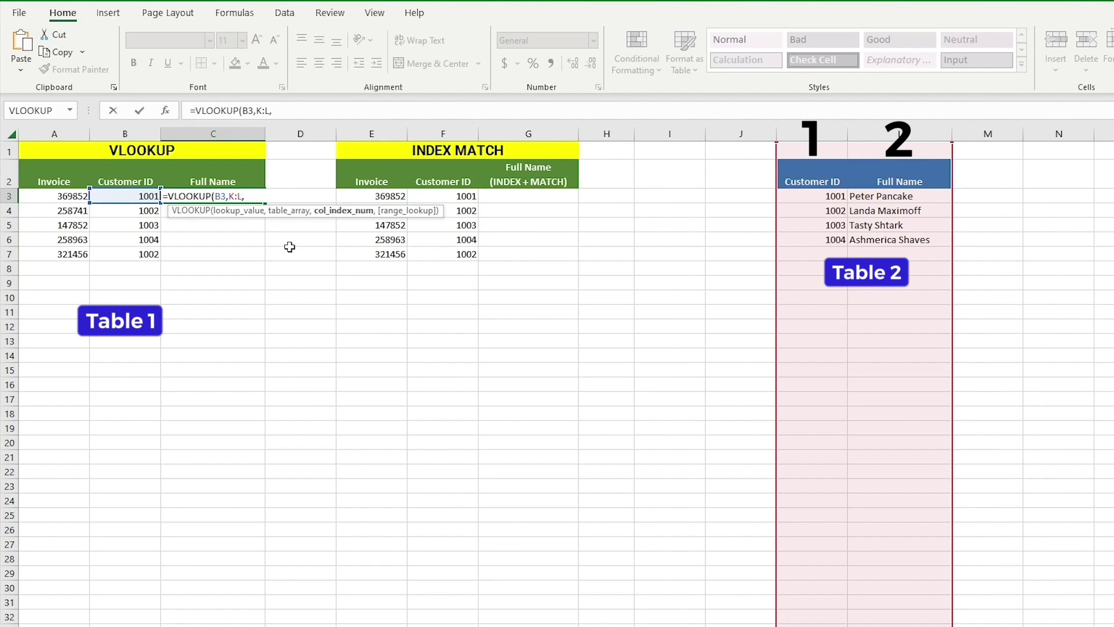
{"action": "type", "text": "2,"}
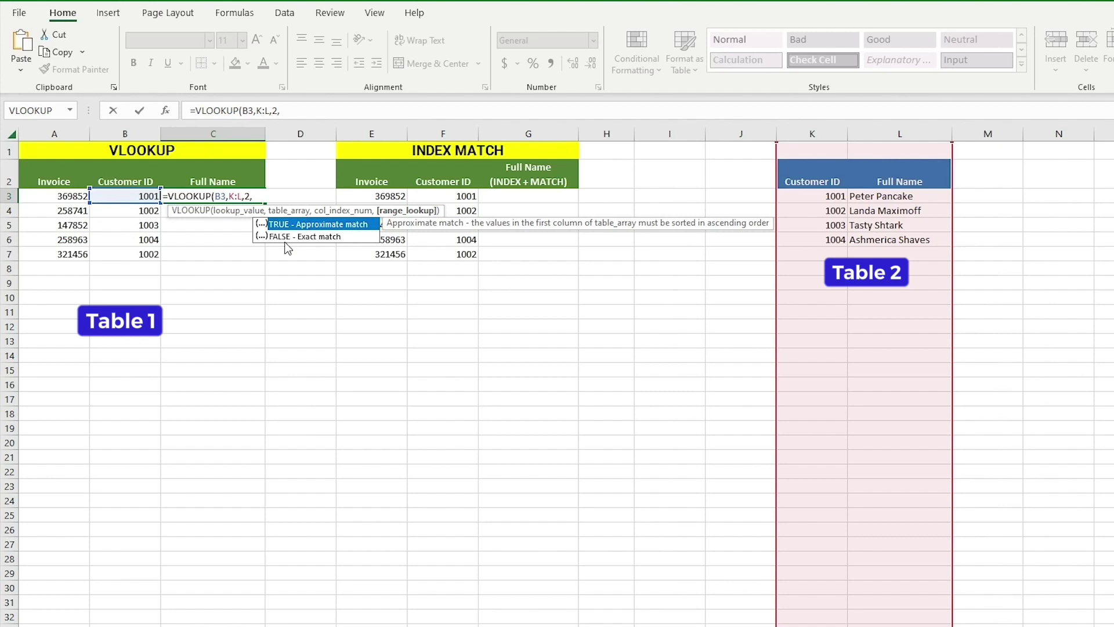
{"action": "type", "text": "FALSE"}
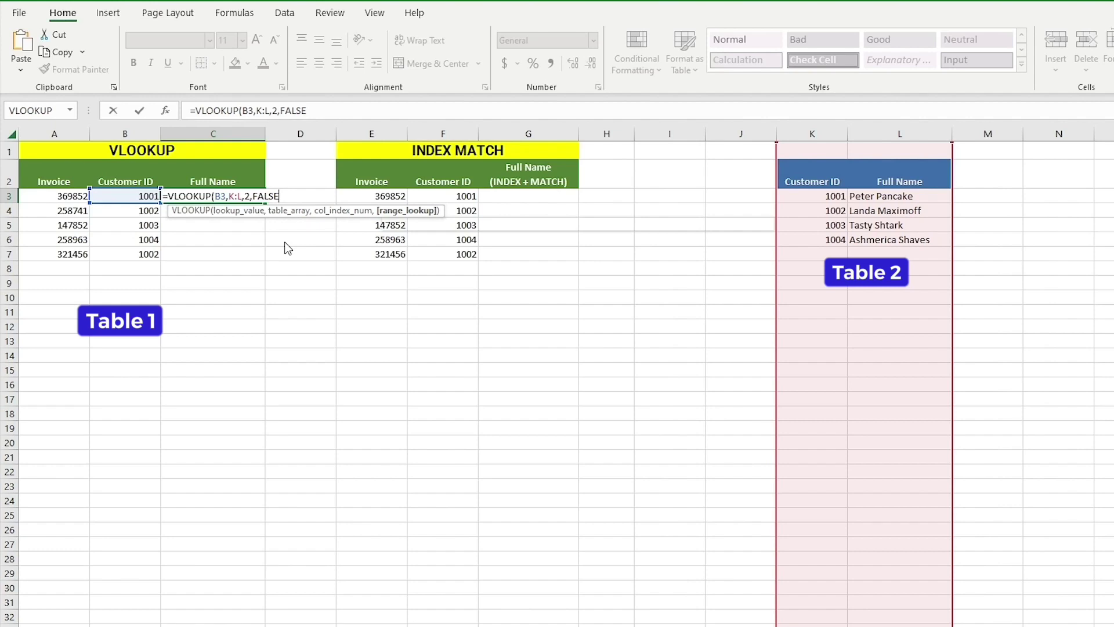
{"action": "type", "text": ")"}
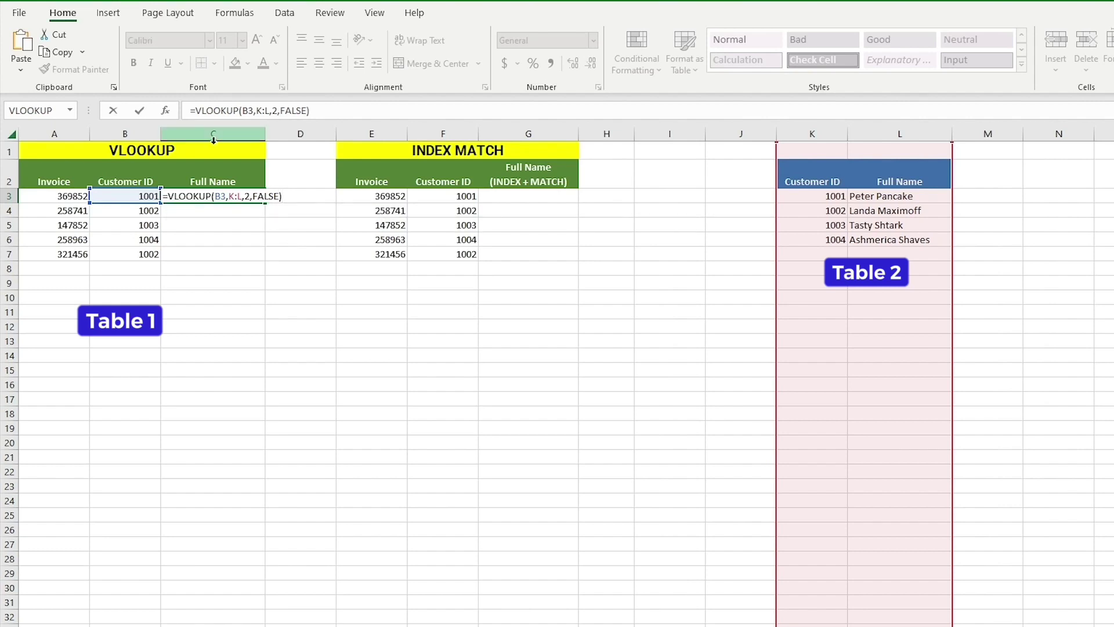
{"action": "key", "text": "Return"}
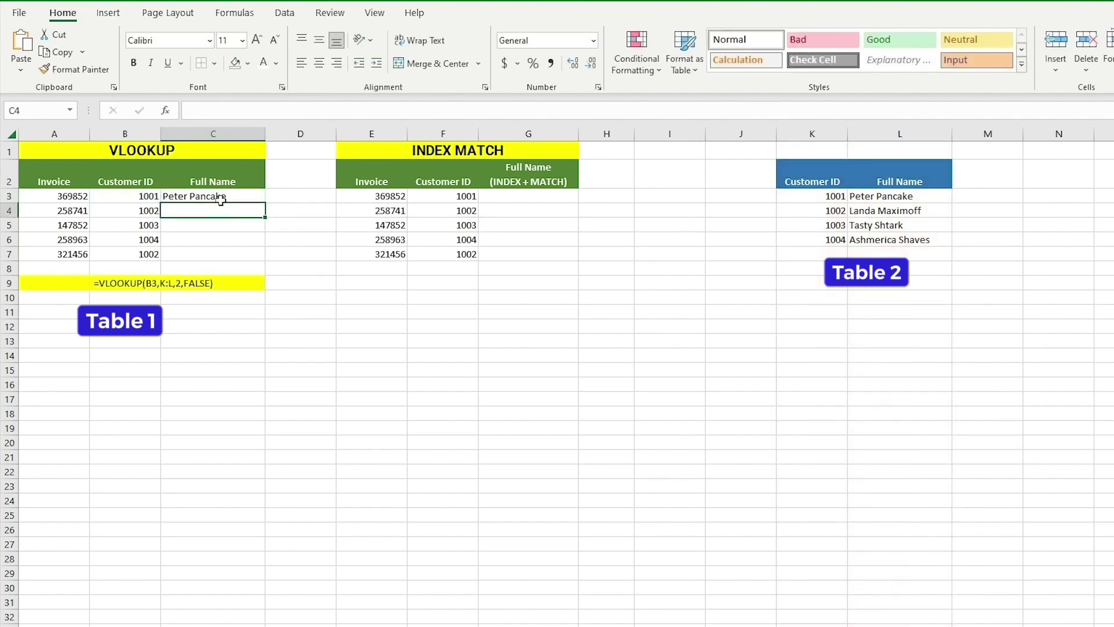
Copy the C3 VLOOKUP formula down to C7, then check the Customer ID in B7.
{"action": "left_click", "coordinate": [223, 199]}
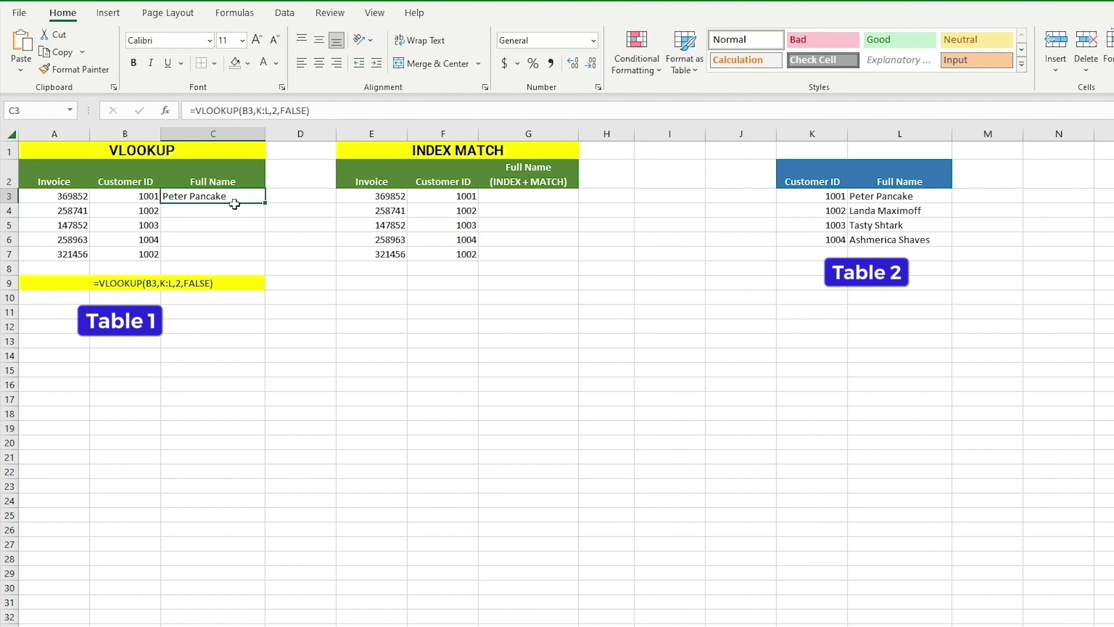
{"action": "double_click", "coordinate": [265, 203]}
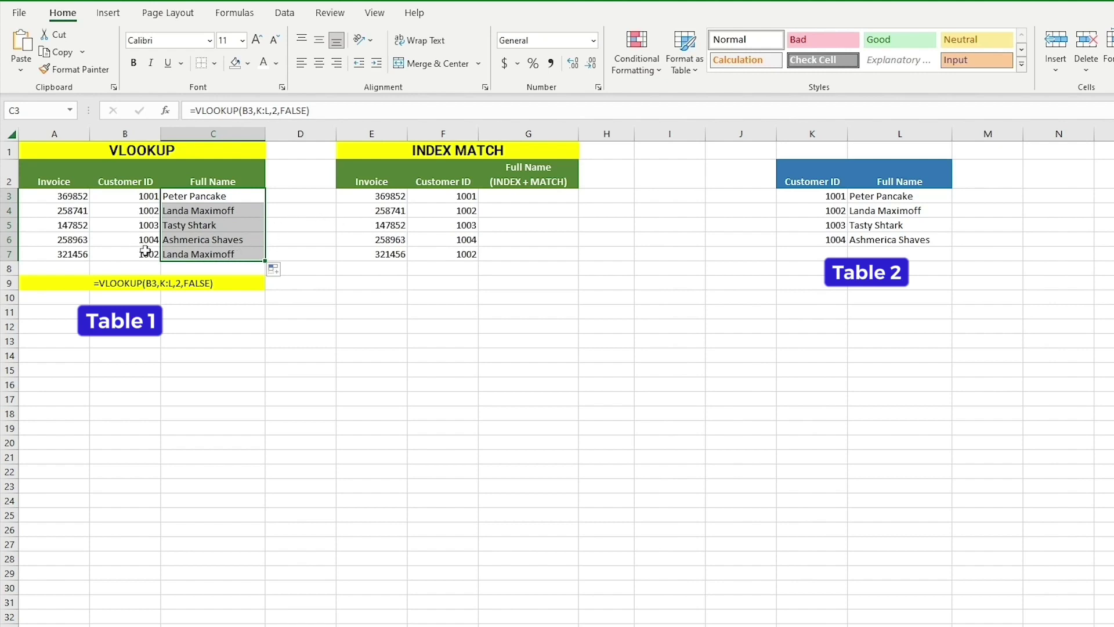
{"action": "left_click", "coordinate": [154, 258]}
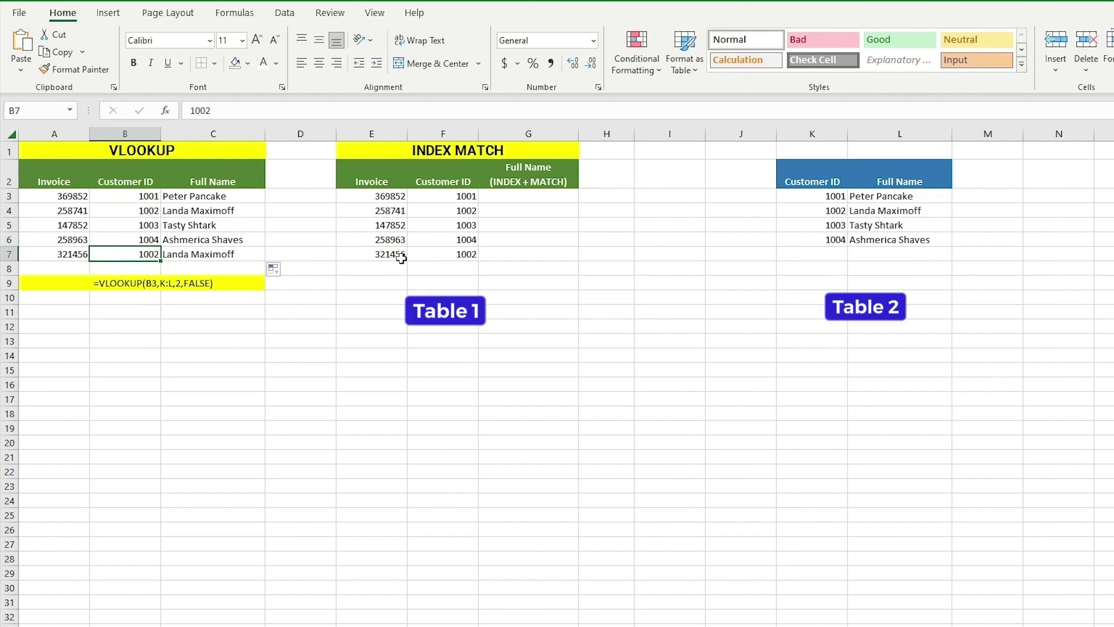
Type the helper heading MATCH into cell H2 beside the INDEX MATCH table.
{"action": "left_click", "coordinate": [406, 212]}
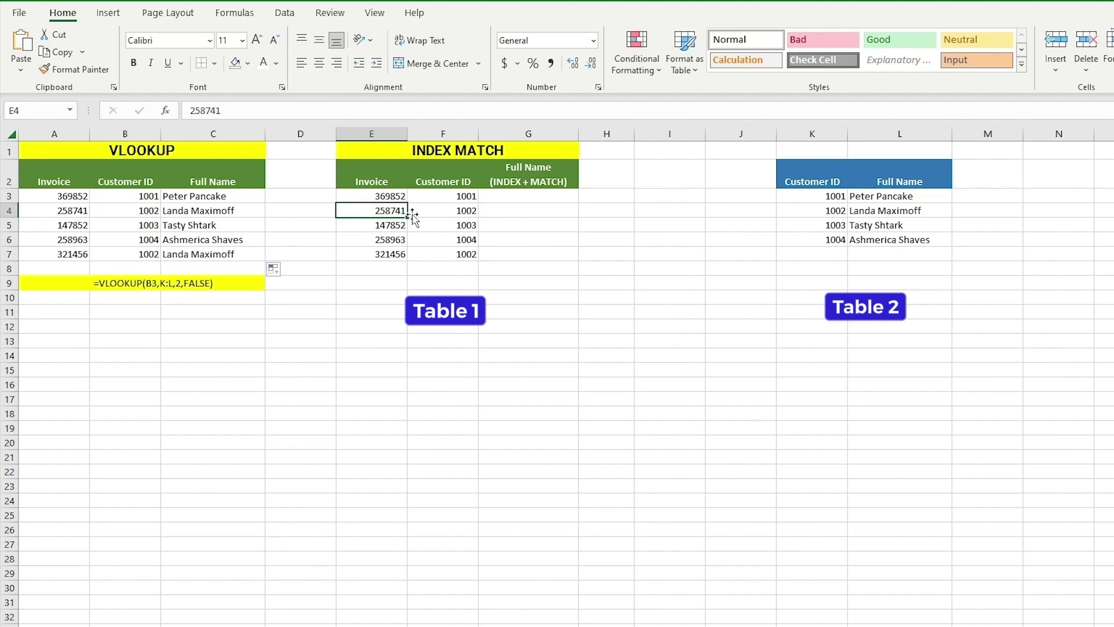
{"action": "left_click", "coordinate": [514, 198]}
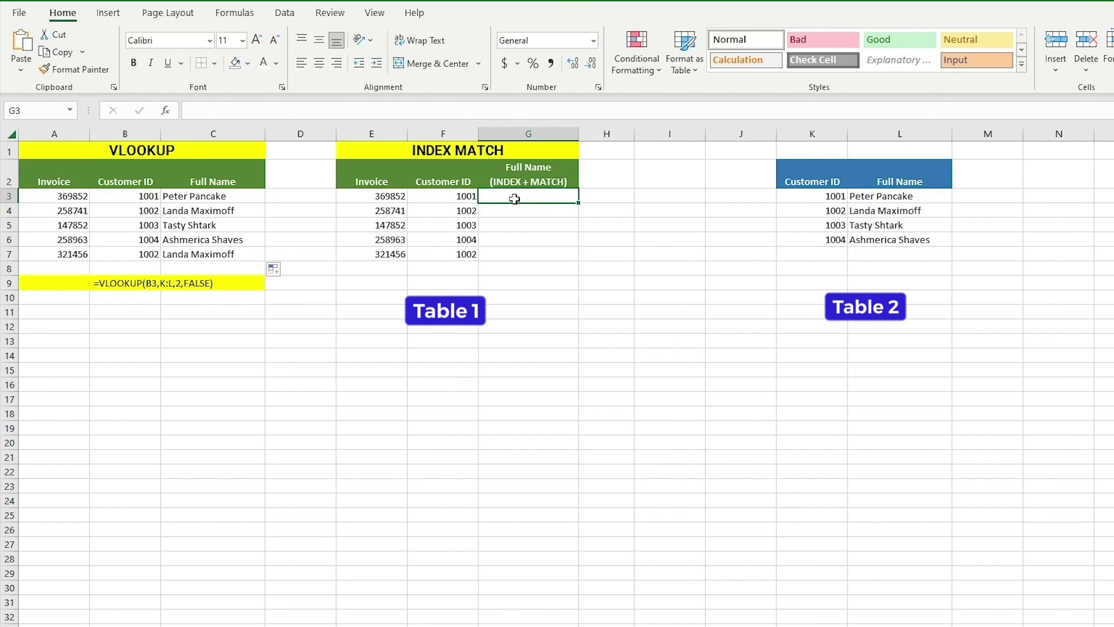
{"action": "left_click", "coordinate": [621, 181]}
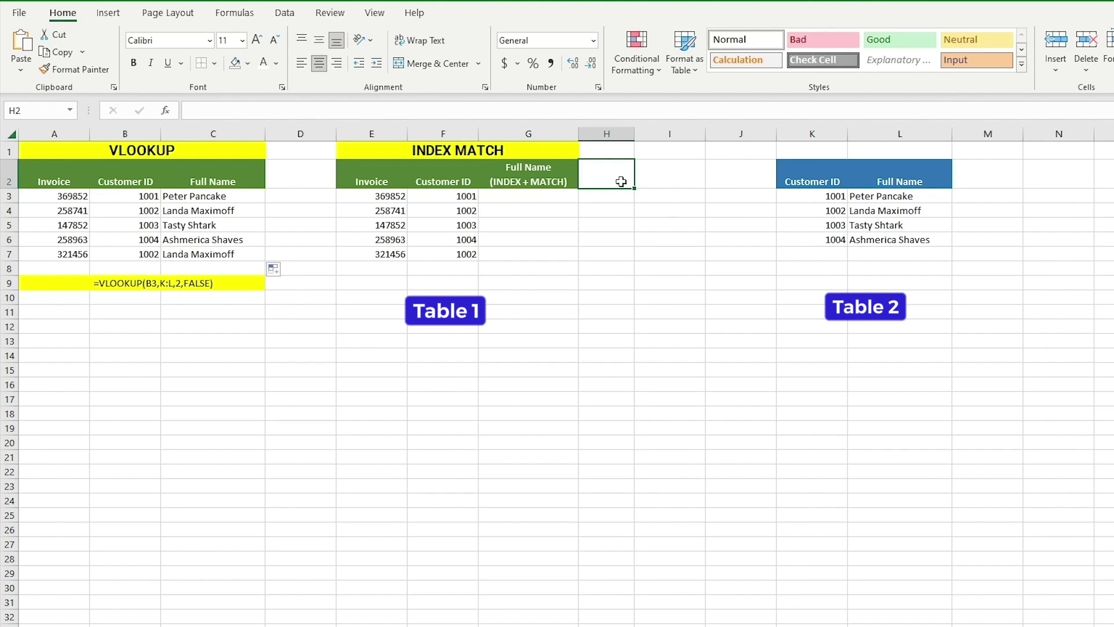
{"action": "type", "text": "M"}
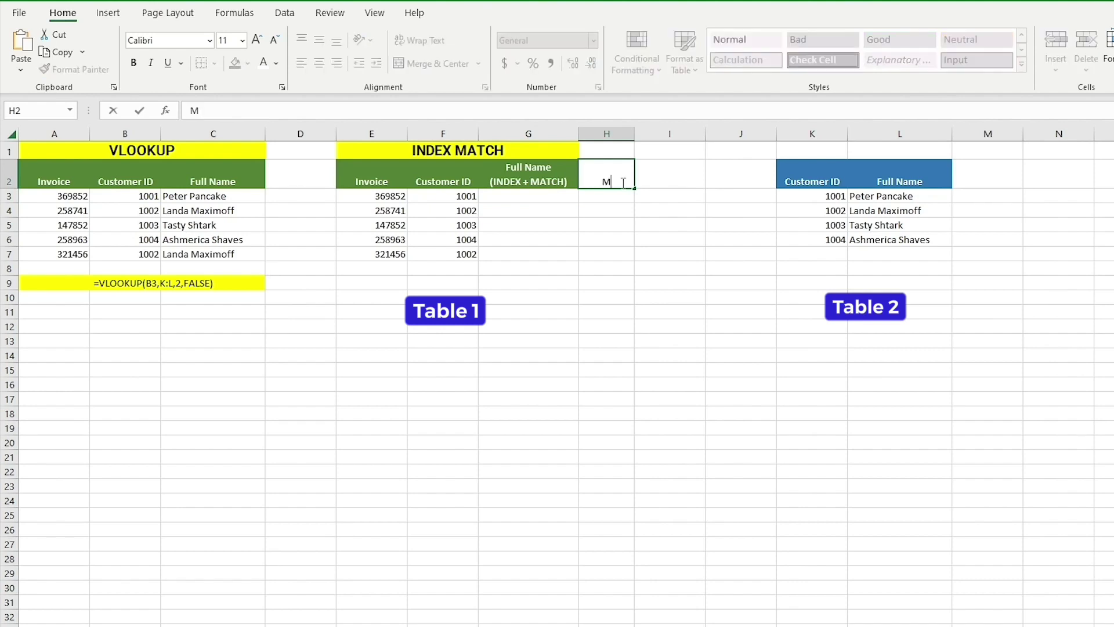
{"action": "type", "text": "ATCH"}
Enter =MATCH(F3,K:K,0) in H3, returning position 3.
{"action": "left_click", "coordinate": [606, 197]}
{"action": "type", "text": "=M"}
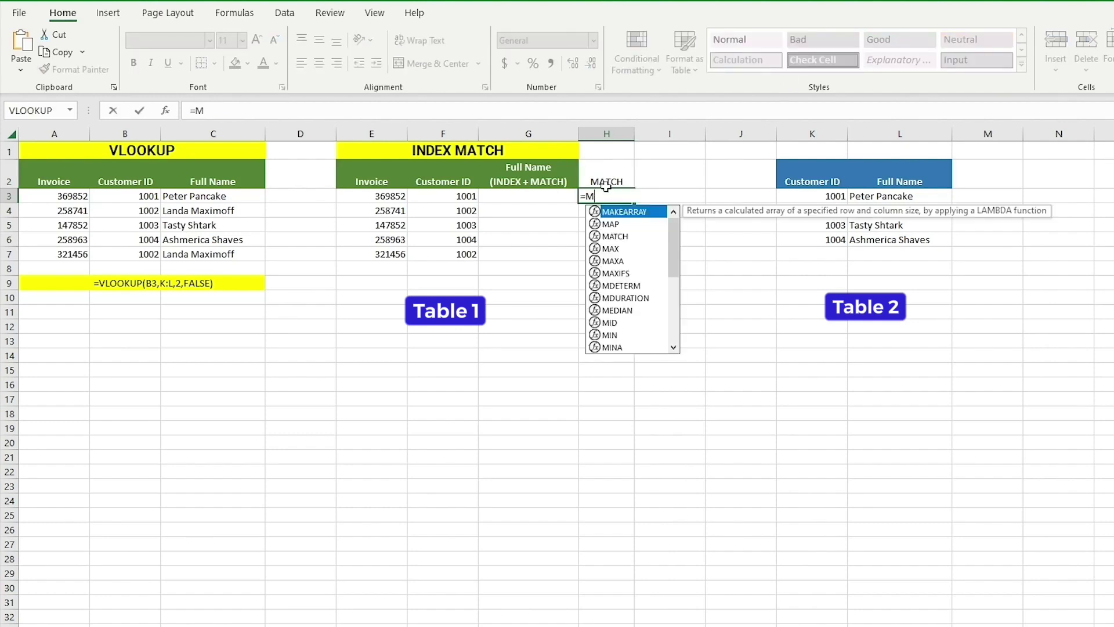
{"action": "type", "text": "ATCH("}
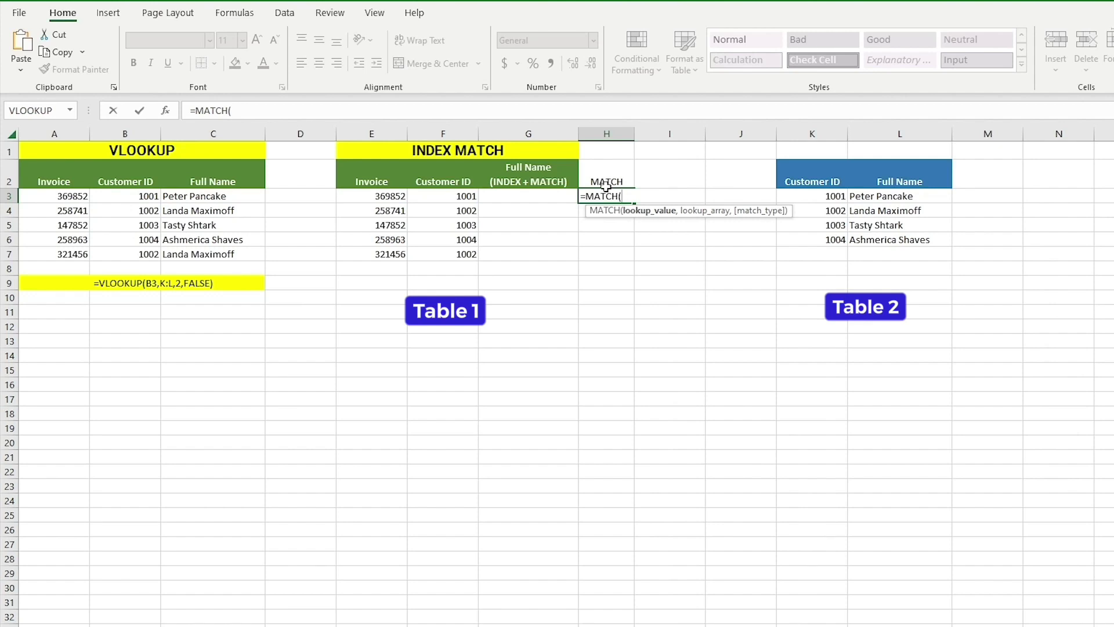
{"action": "type", "text": "F3,"}
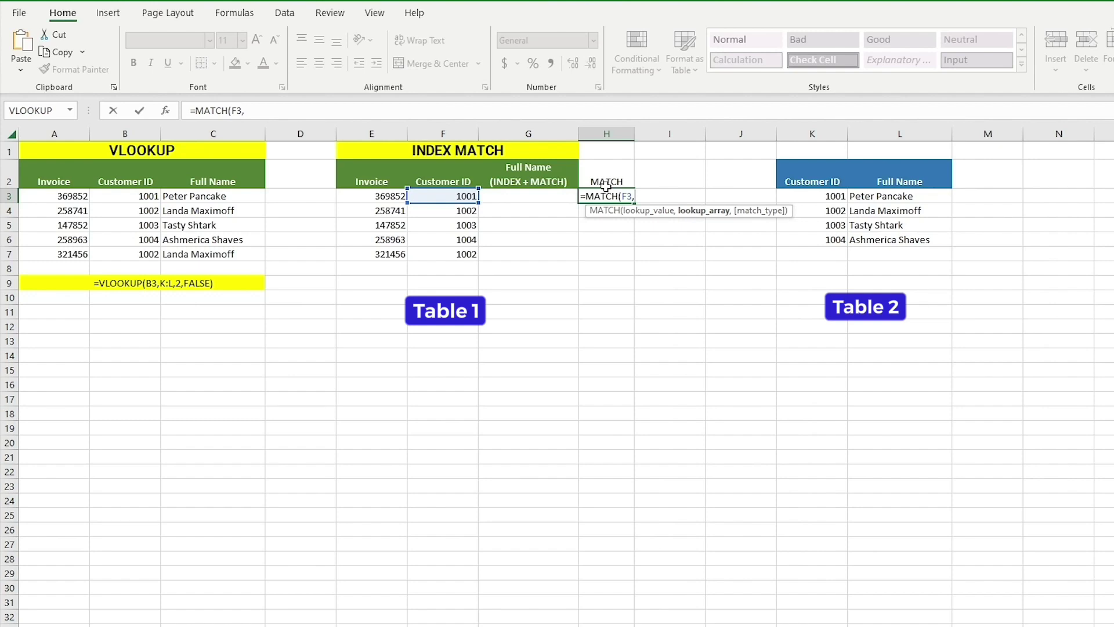
{"action": "type", "text": "K:K"}
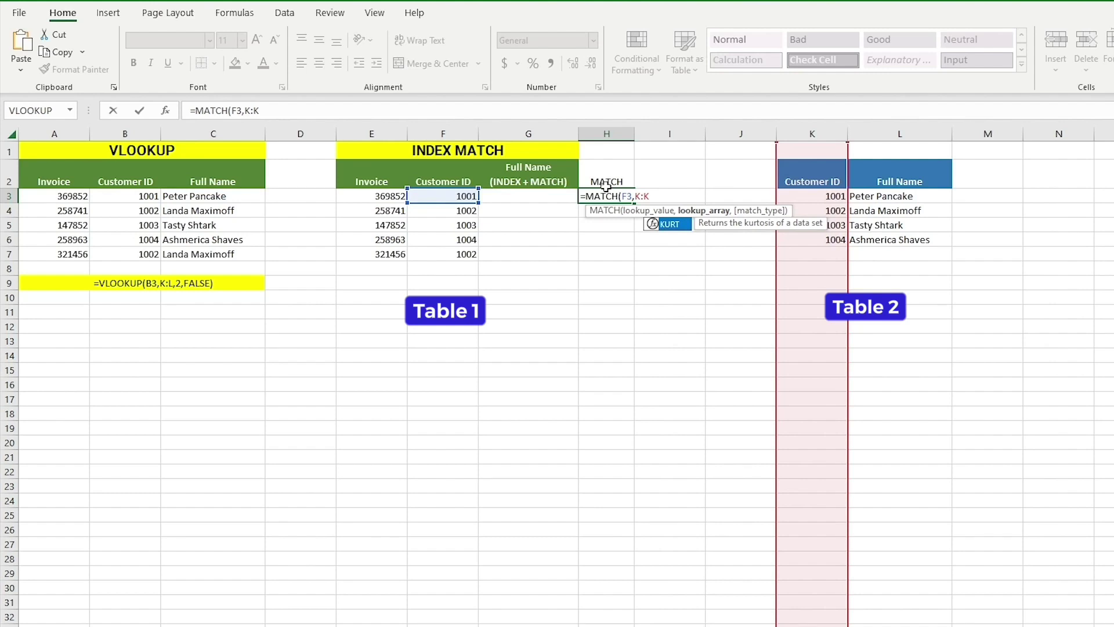
{"action": "type", "text": ","}
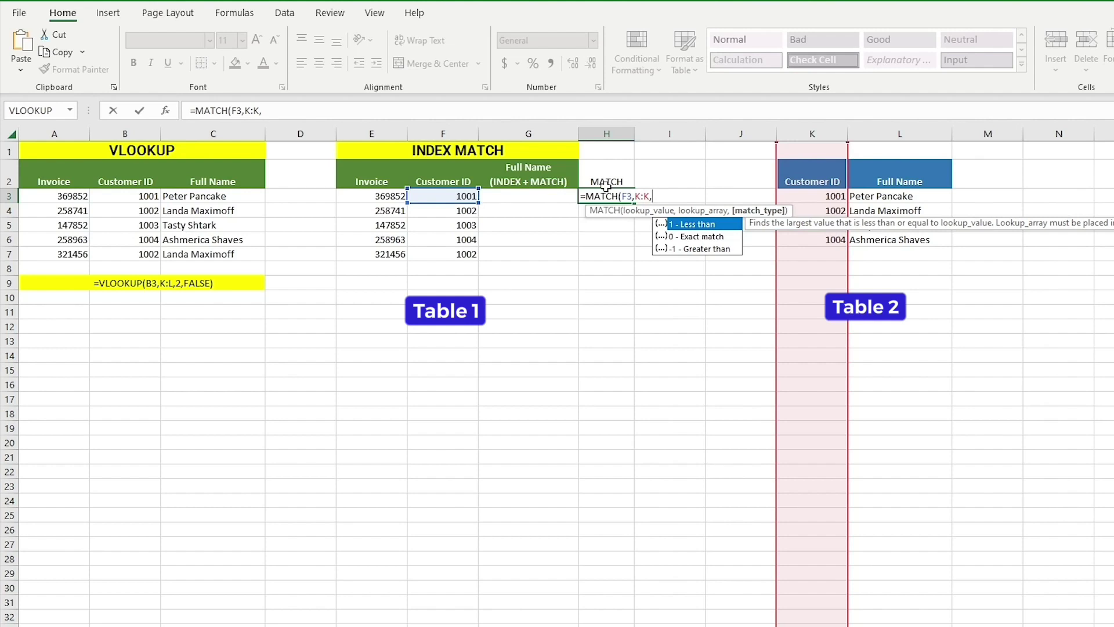
{"action": "type", "text": "0)"}
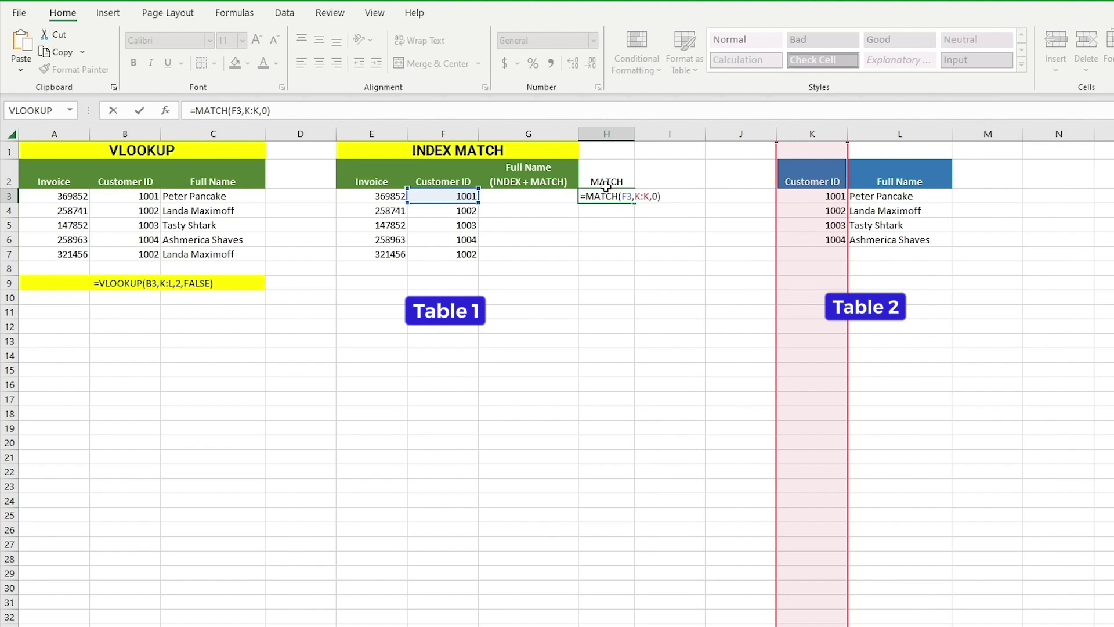
{"action": "key", "text": "Return"}
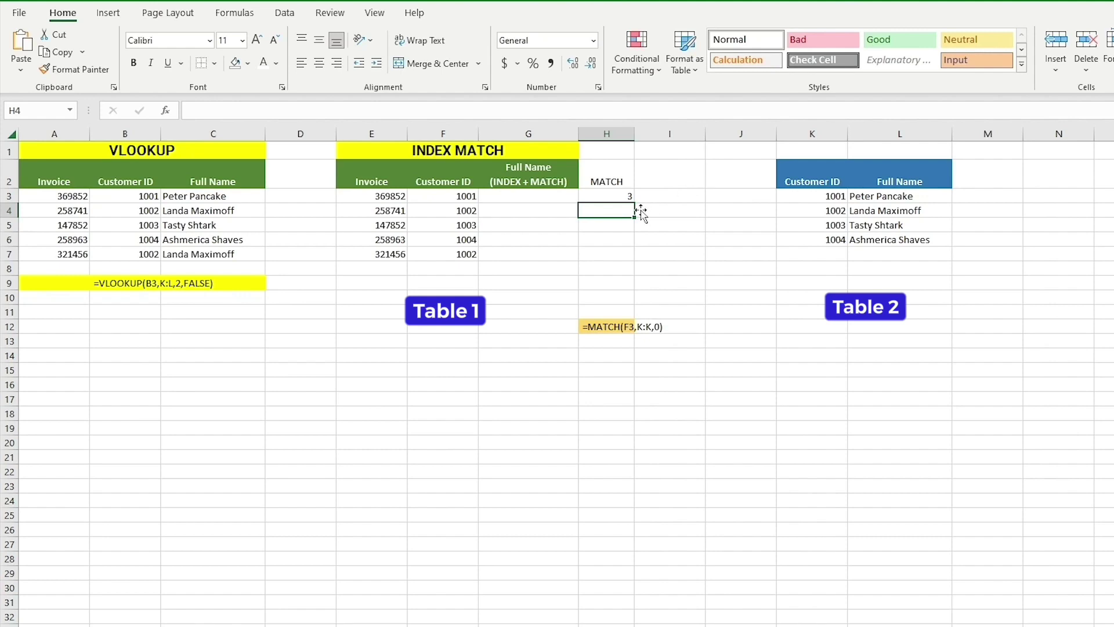
Fill the MATCH formula down to H7 and begin typing the INDEX heading in I2.
{"action": "left_click", "coordinate": [628, 199]}
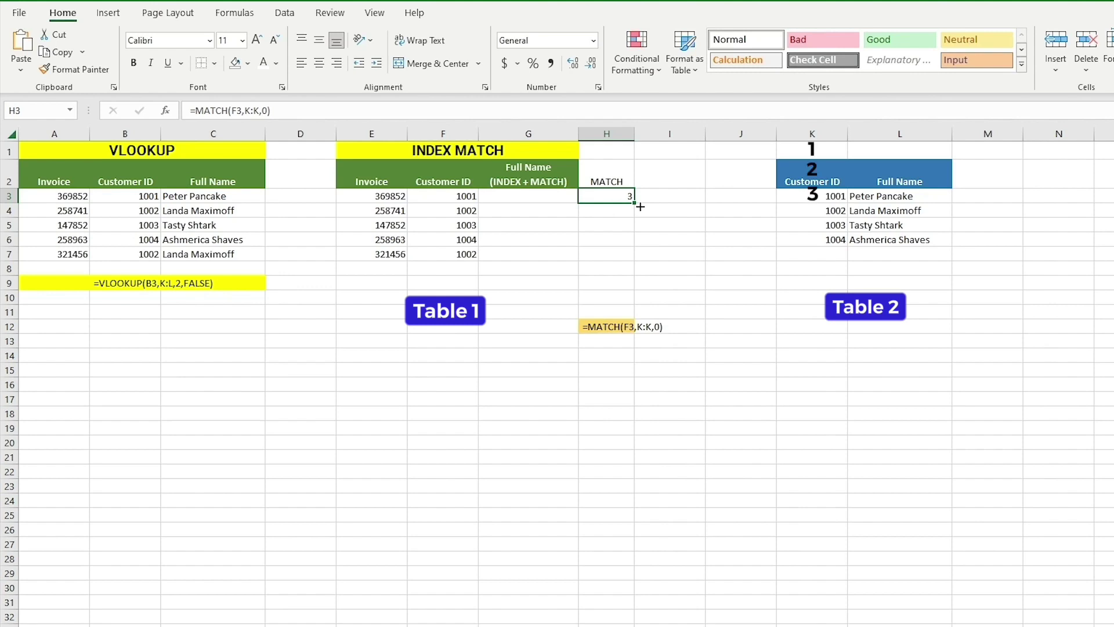
{"action": "double_click", "coordinate": [640, 207]}
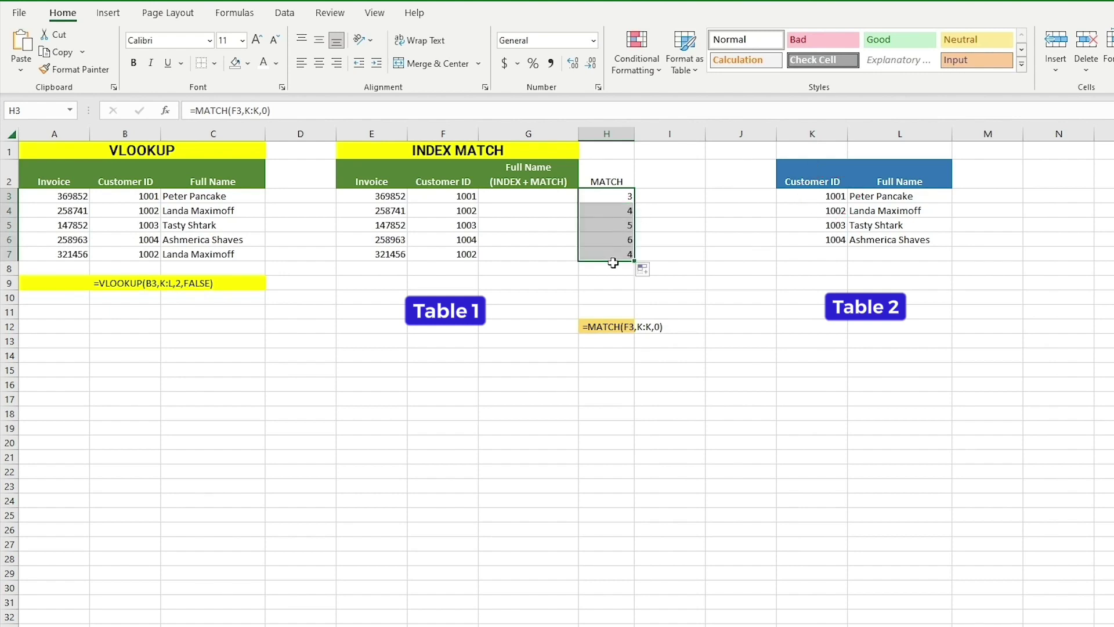
{"action": "key", "text": "Up"}
{"action": "key", "text": "Right"}
{"action": "type", "text": "IND"}
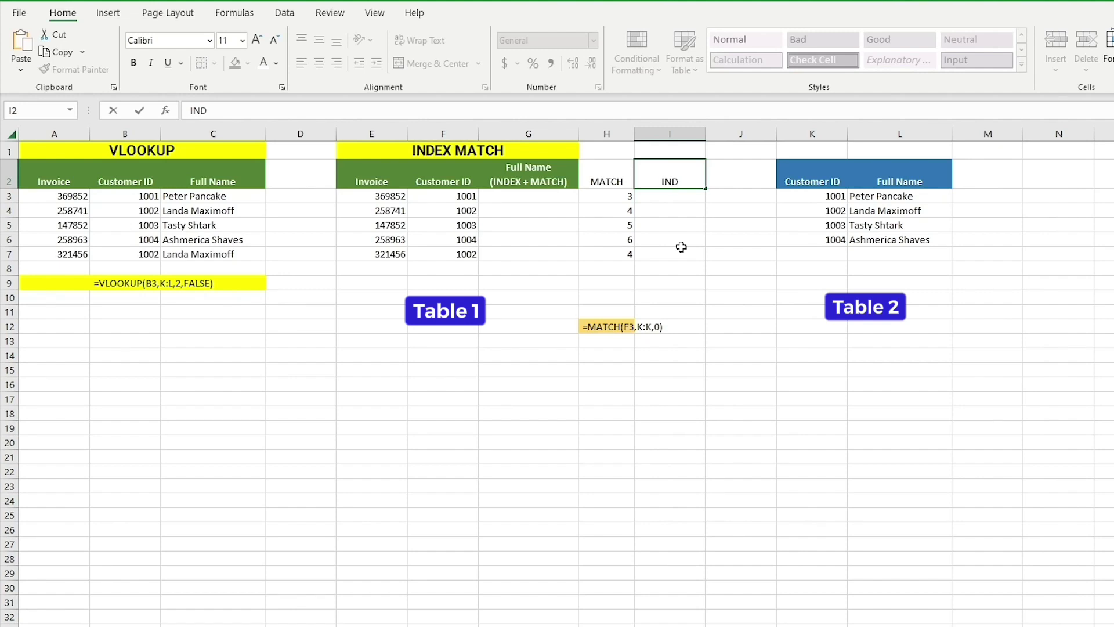
{"action": "type", "text": "EX"}
Commit the INDEX heading in I2 and type =INDEX(L:L,H3) into I3.
{"action": "left_click", "coordinate": [687, 200]}
{"action": "type", "text": "=INDEX"}
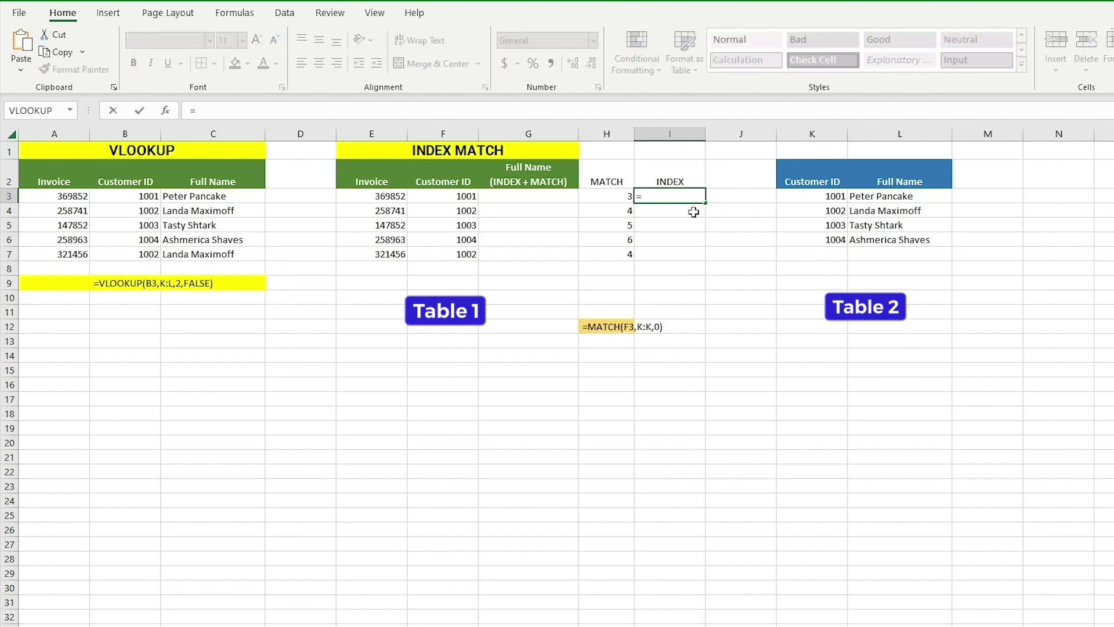
{"action": "double_click", "coordinate": [679, 212]}
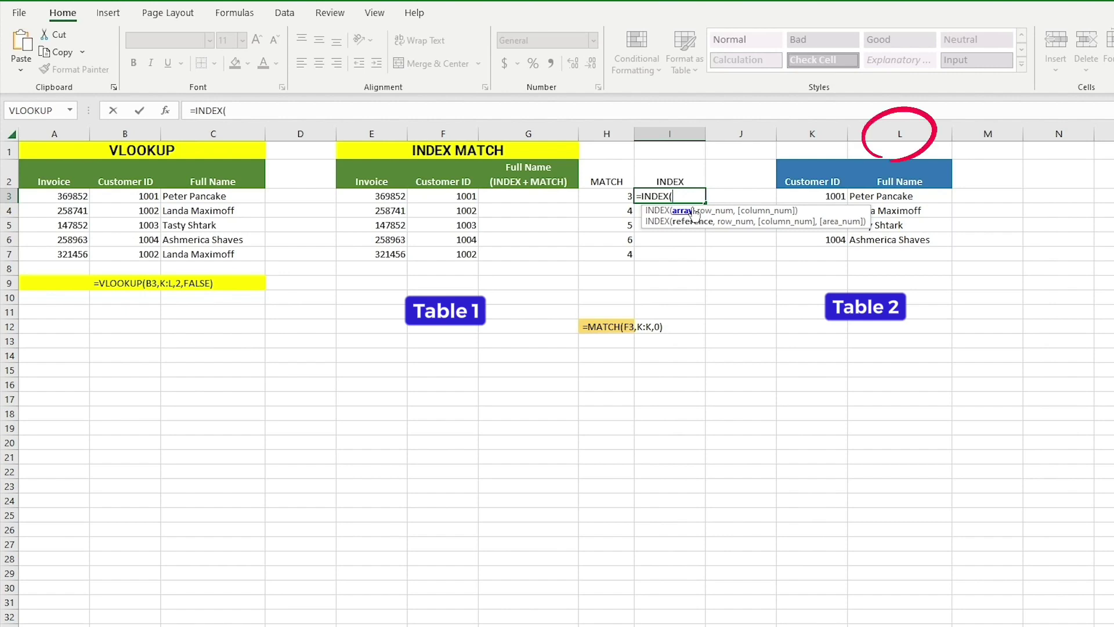
{"action": "type", "text": "L"}
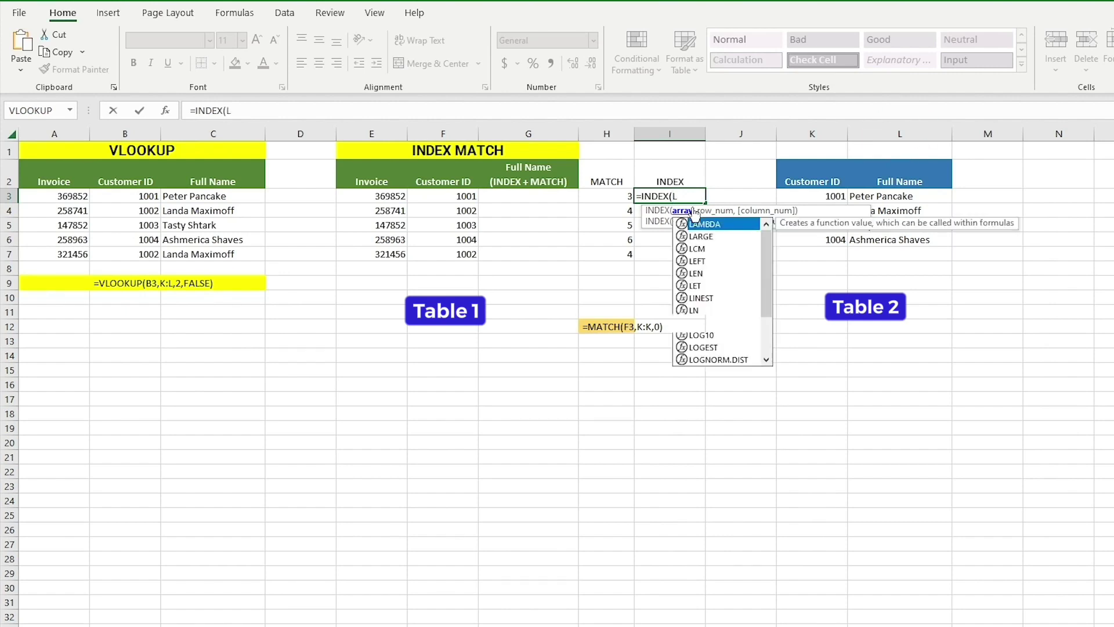
{"action": "type", "text": ":L,"}
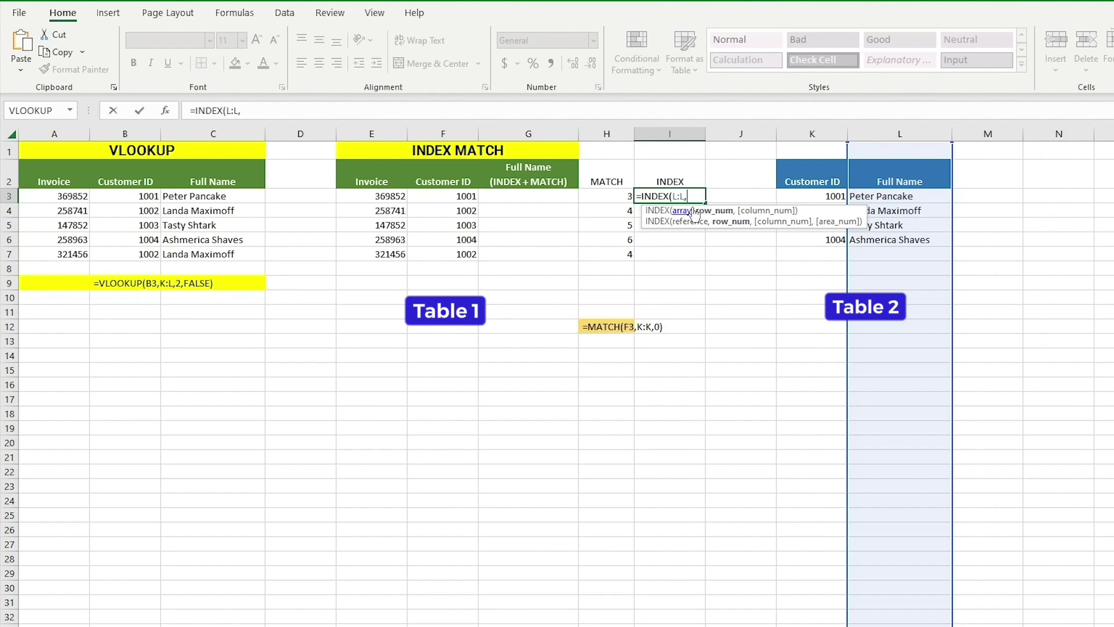
{"action": "type", "text": "H3"}
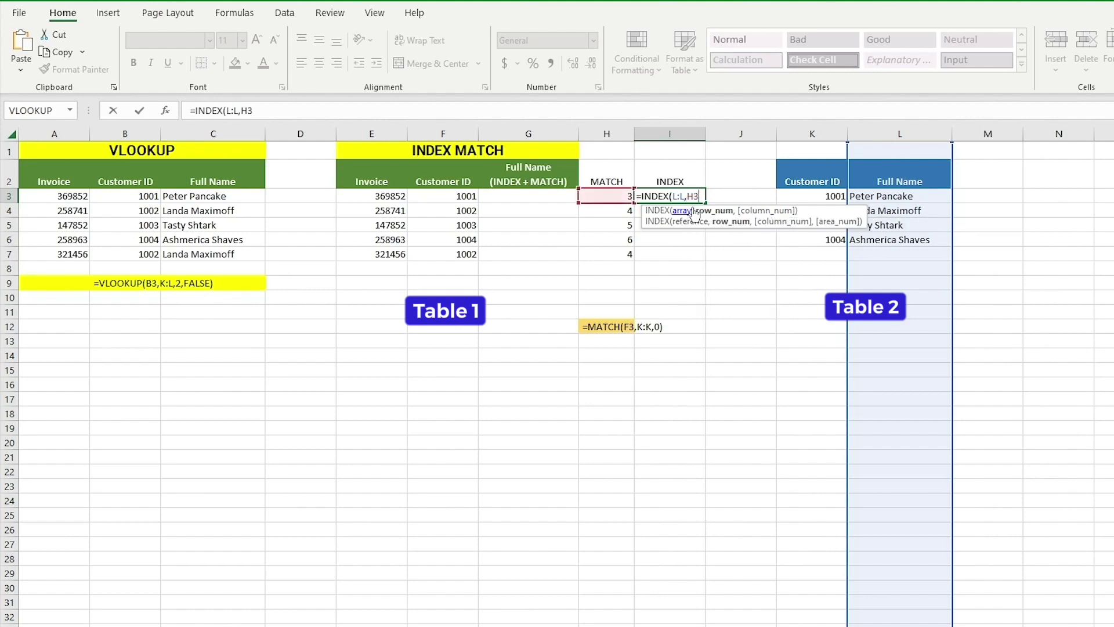
{"action": "type", "text": ")"}
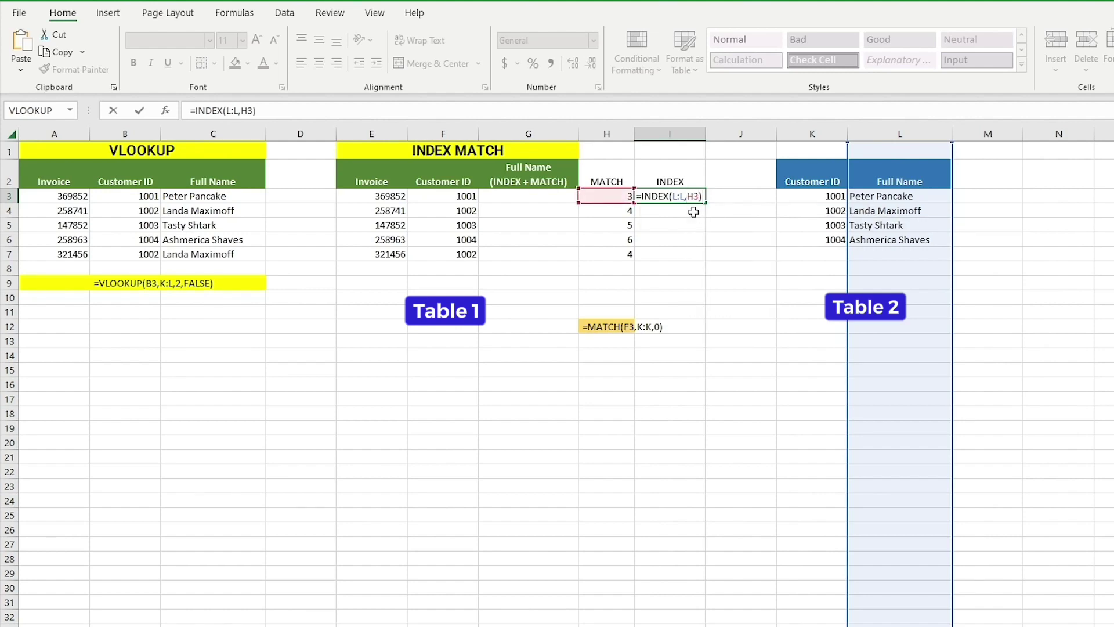
Enter =INDEX(L:L,H3) in I3 and copy it down through I7.
{"action": "key", "text": "Return"}
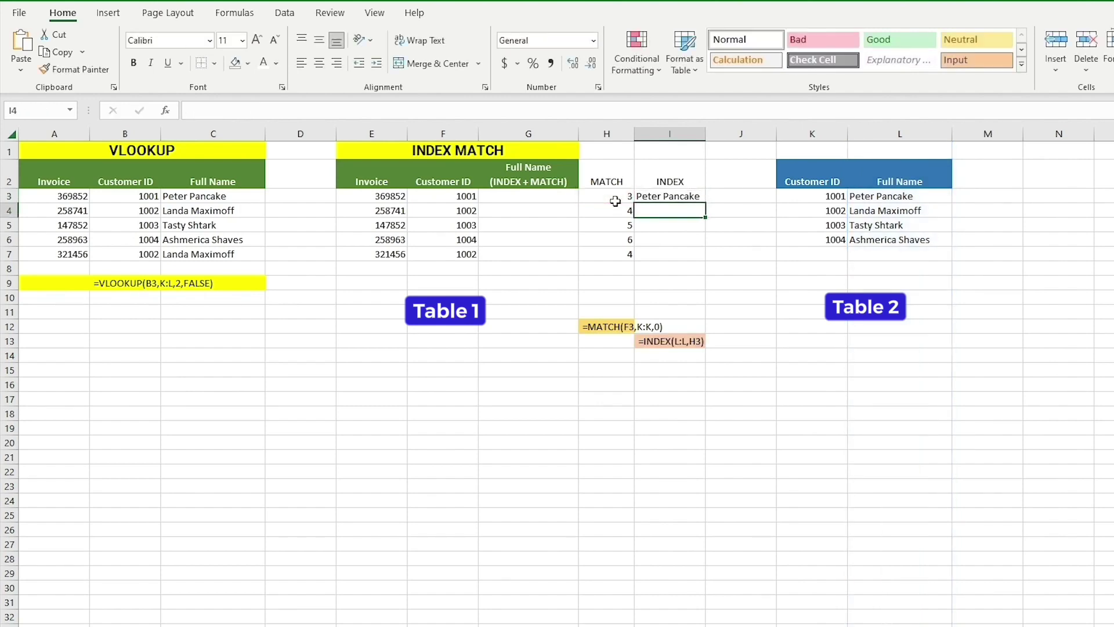
{"action": "left_click", "coordinate": [683, 199]}
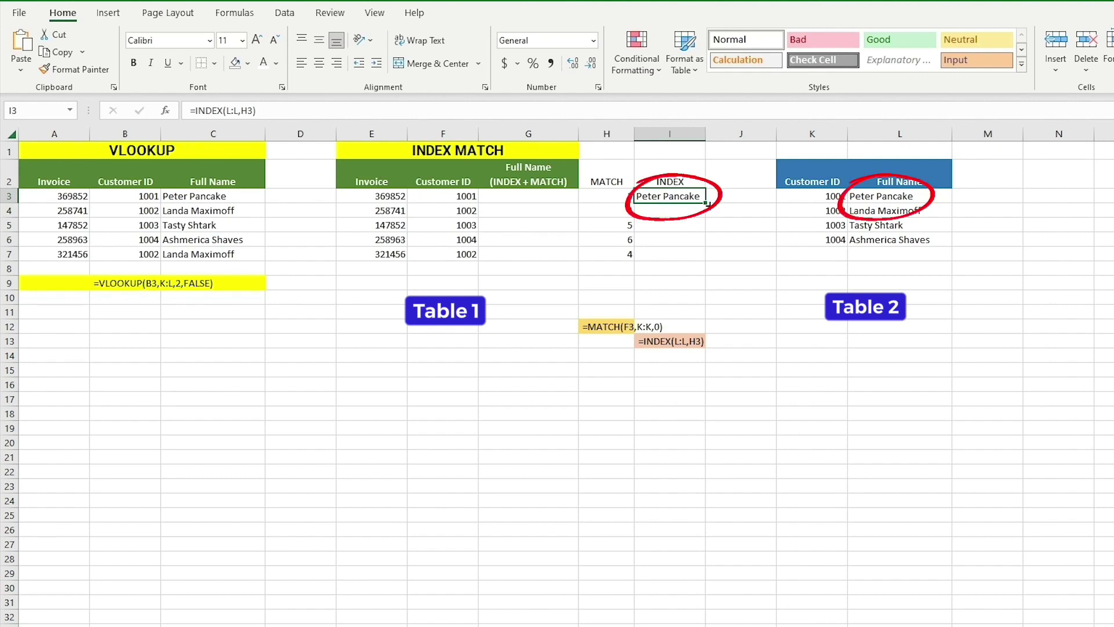
{"action": "double_click", "coordinate": [706, 203]}
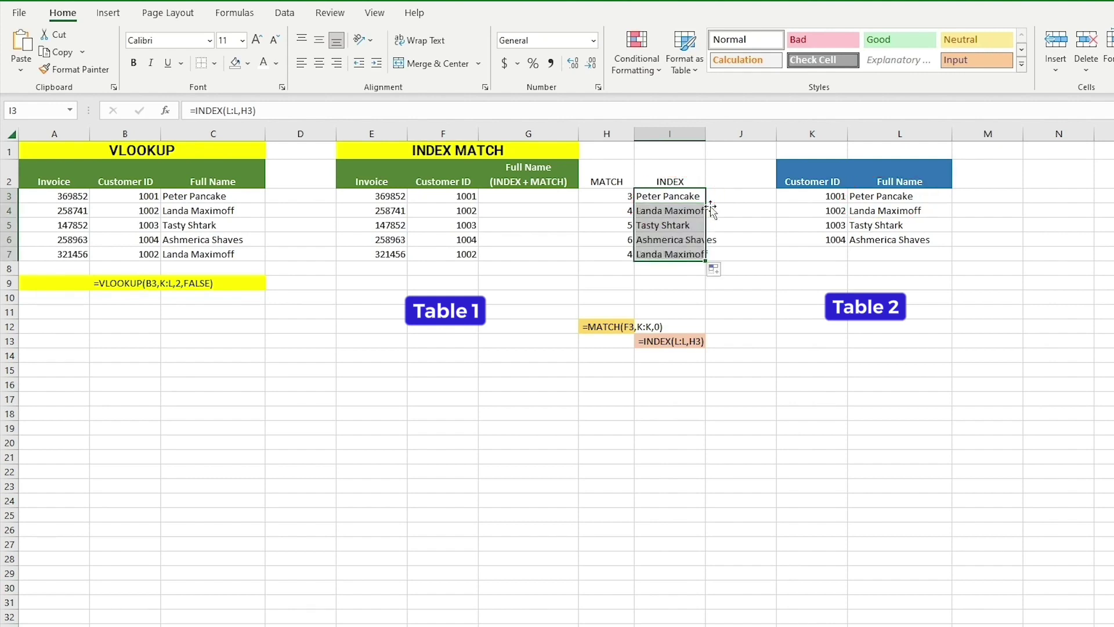
{"action": "left_click", "coordinate": [671, 327]}
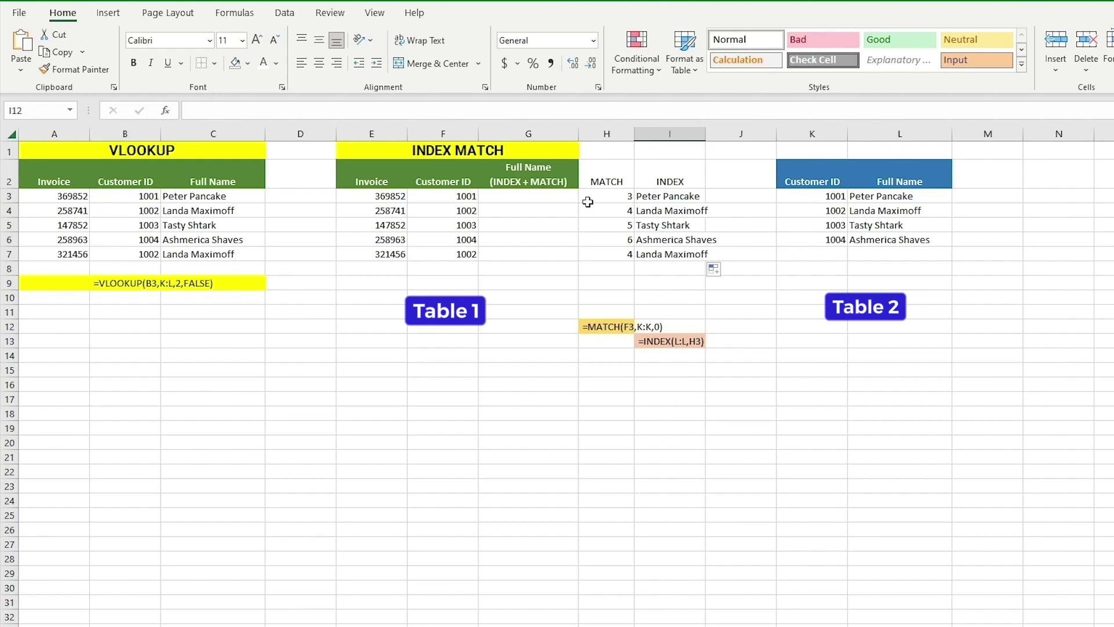
Enter =INDEX(L:L,MATCH(F3,K:K,0)) in G3 to return F3's customer full name.
{"action": "left_click", "coordinate": [557, 201]}
{"action": "double_click", "coordinate": [527, 202]}
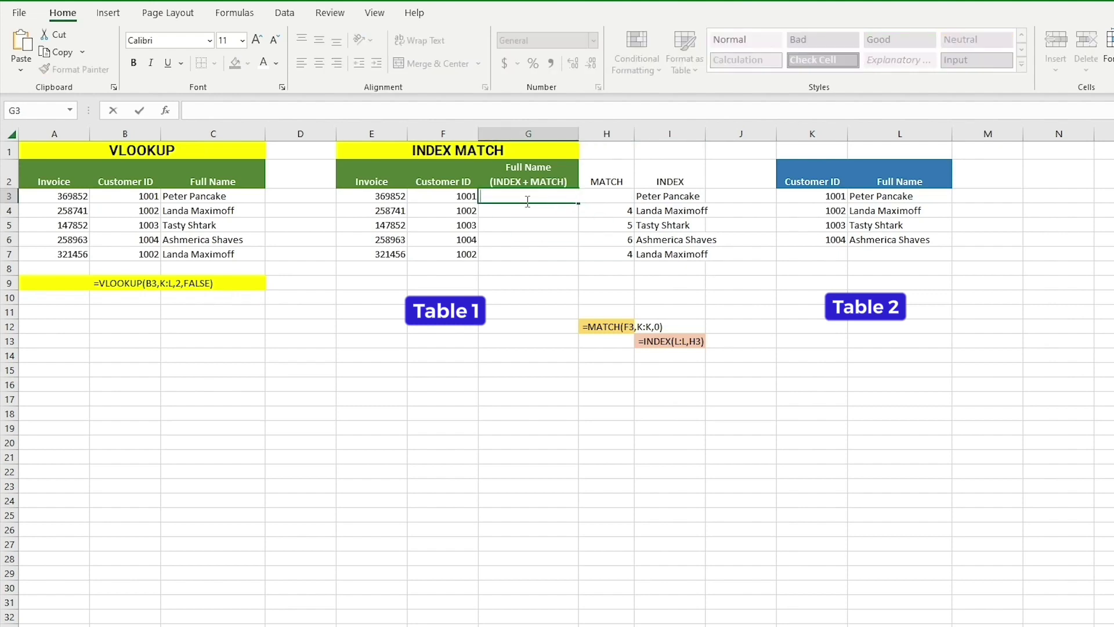
{"action": "type", "text": "=I"}
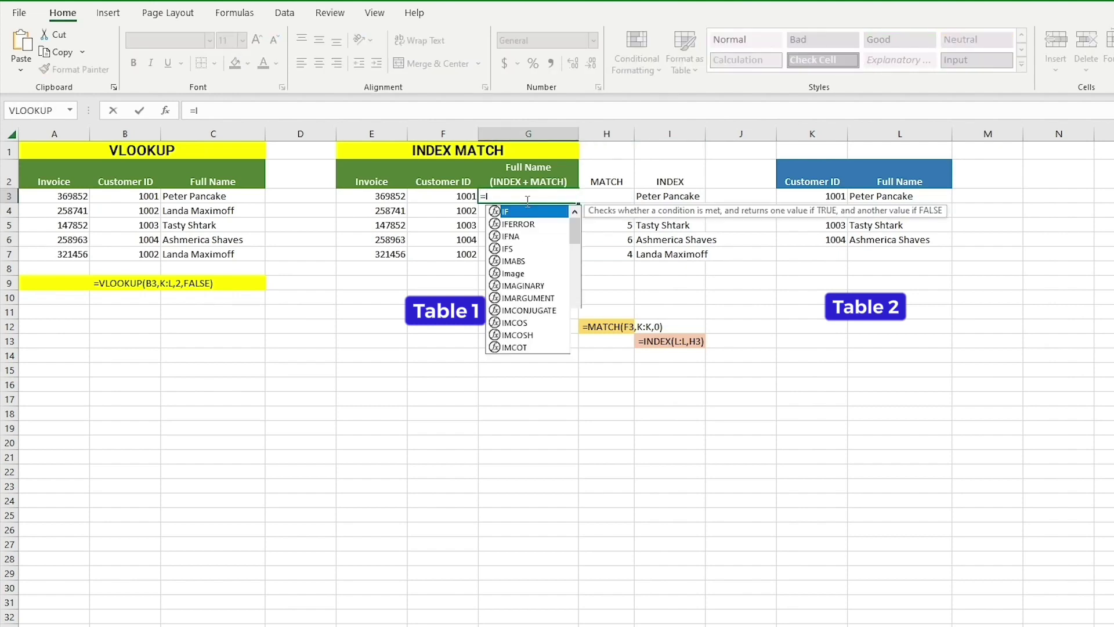
{"action": "type", "text": "NDEX("}
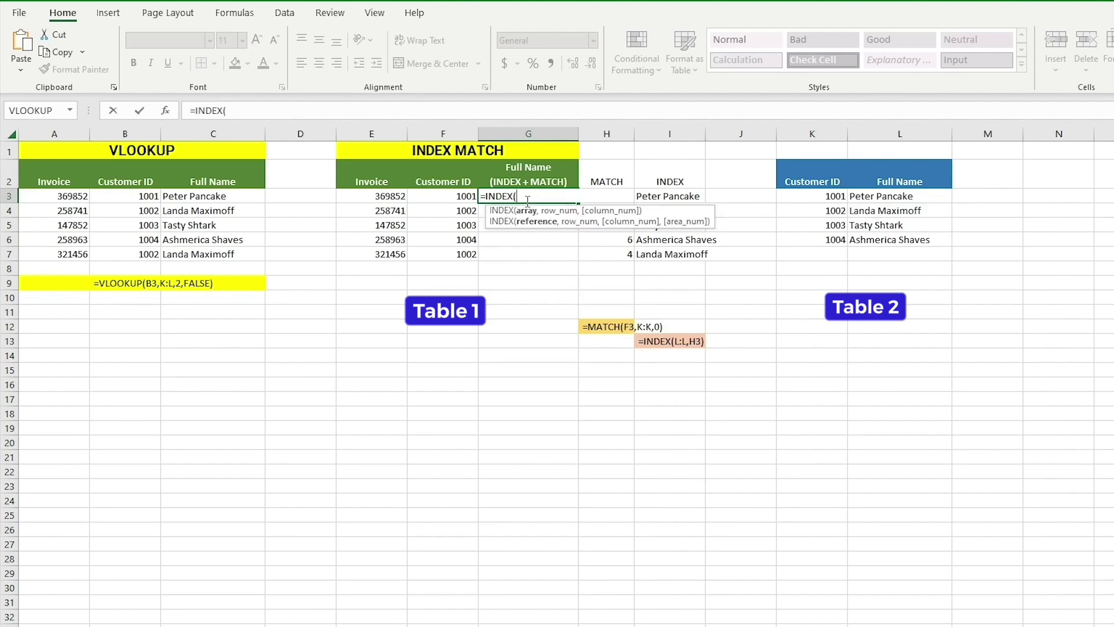
{"action": "type", "text": "L:"}
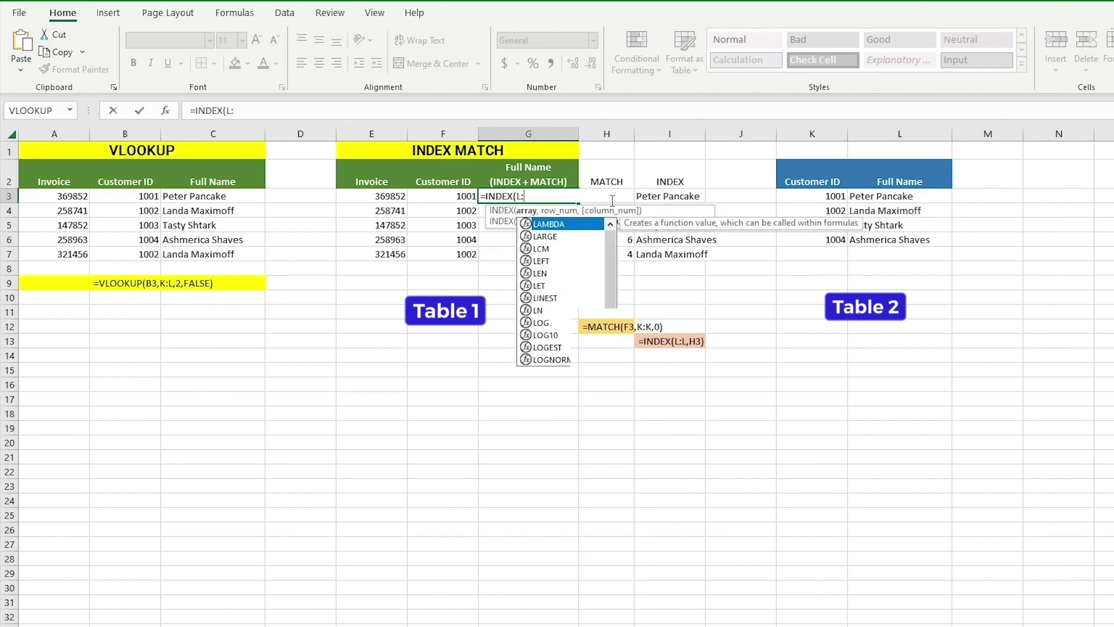
{"action": "type", "text": "L"}
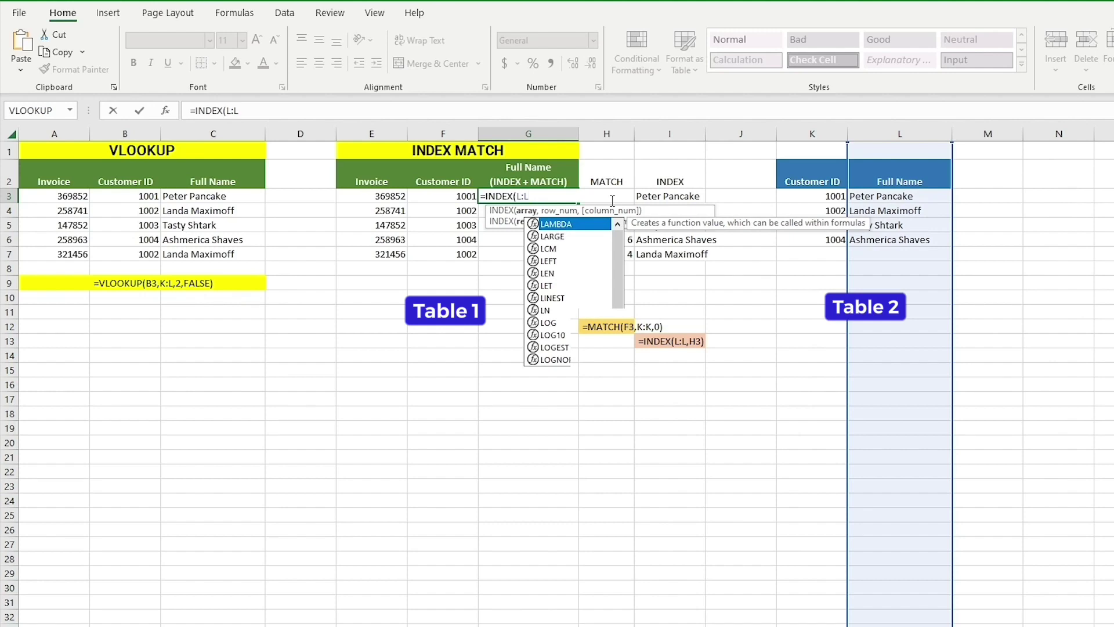
{"action": "type", "text": ","}
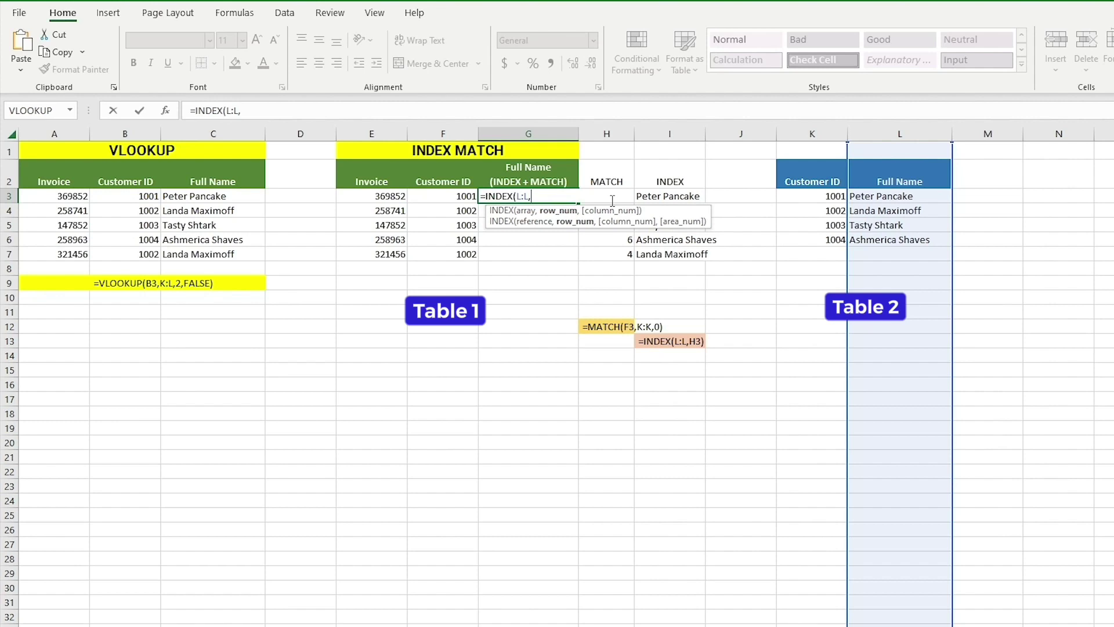
{"action": "type", "text": "MATCH("}
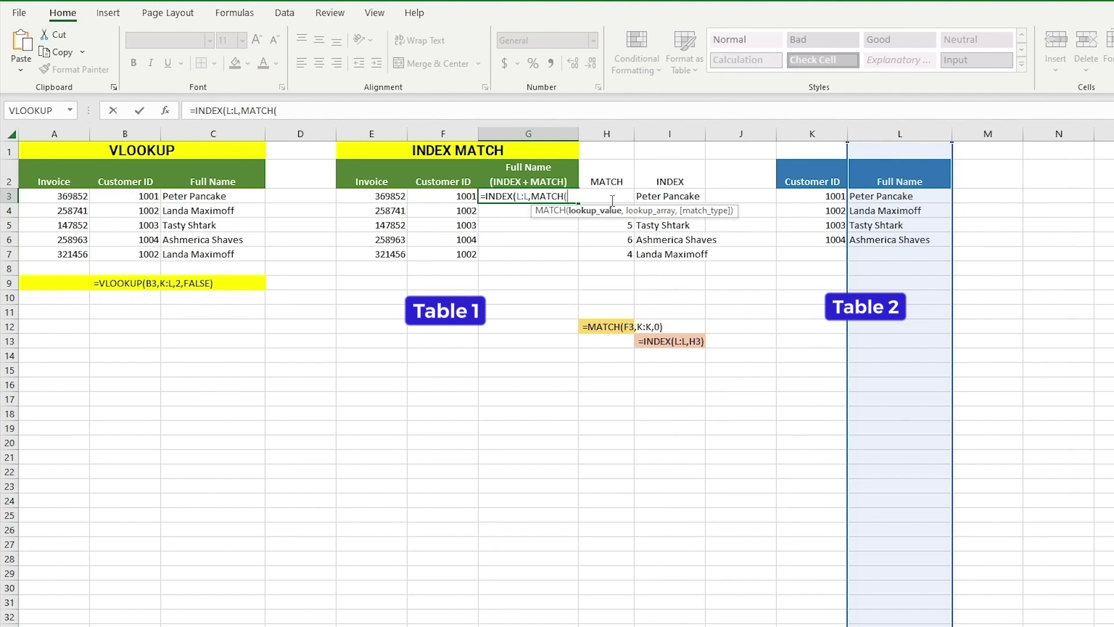
{"action": "type", "text": "F3,"}
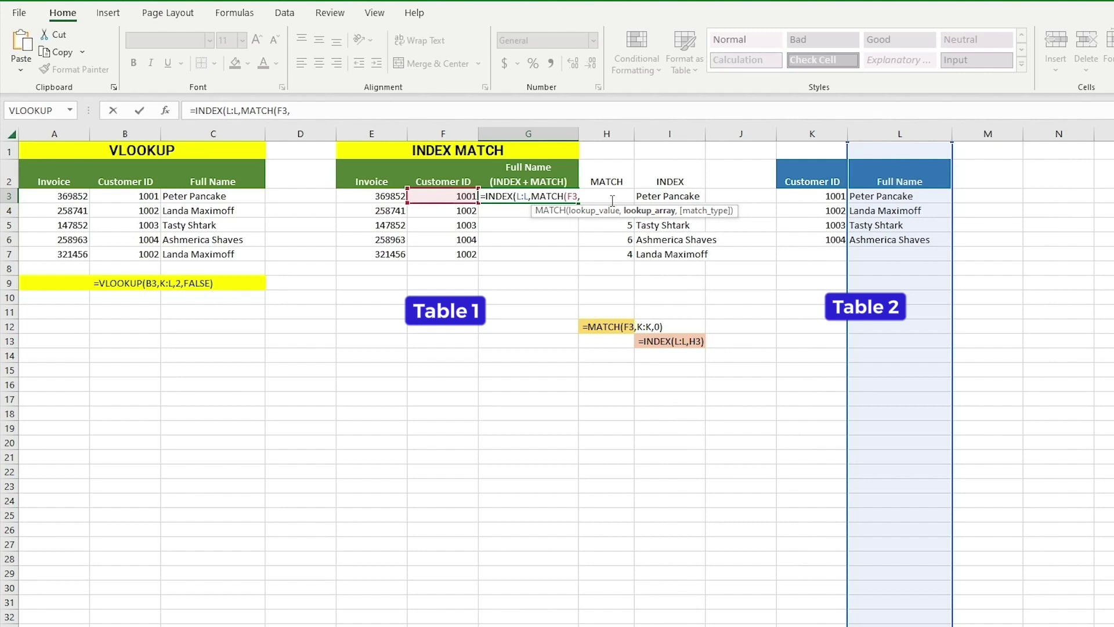
{"action": "type", "text": "K:K"}
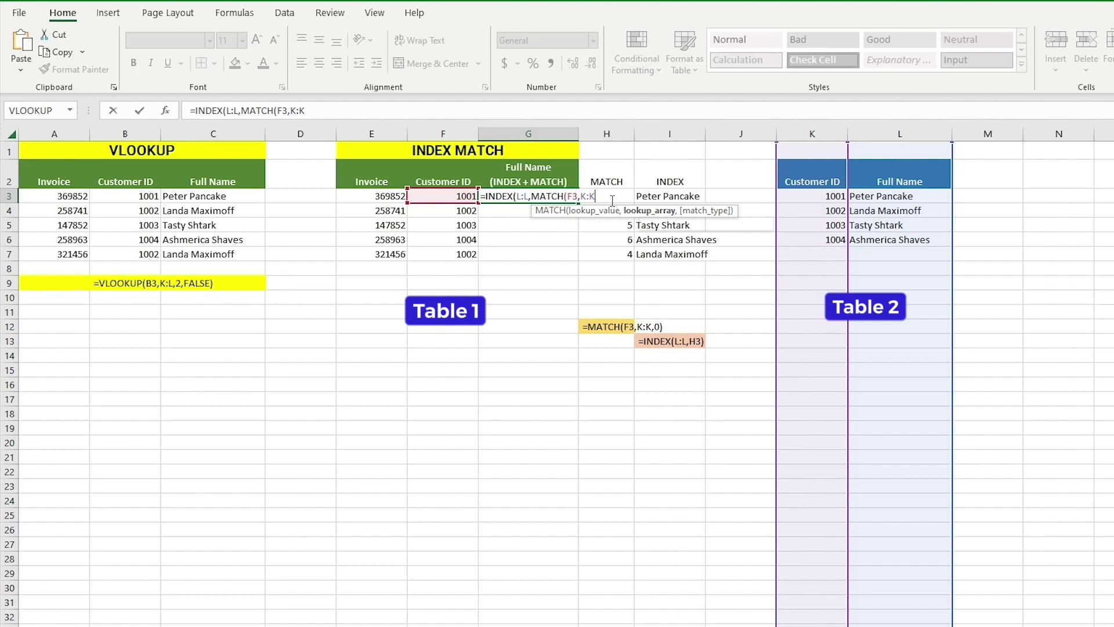
{"action": "type", "text": ",0))"}
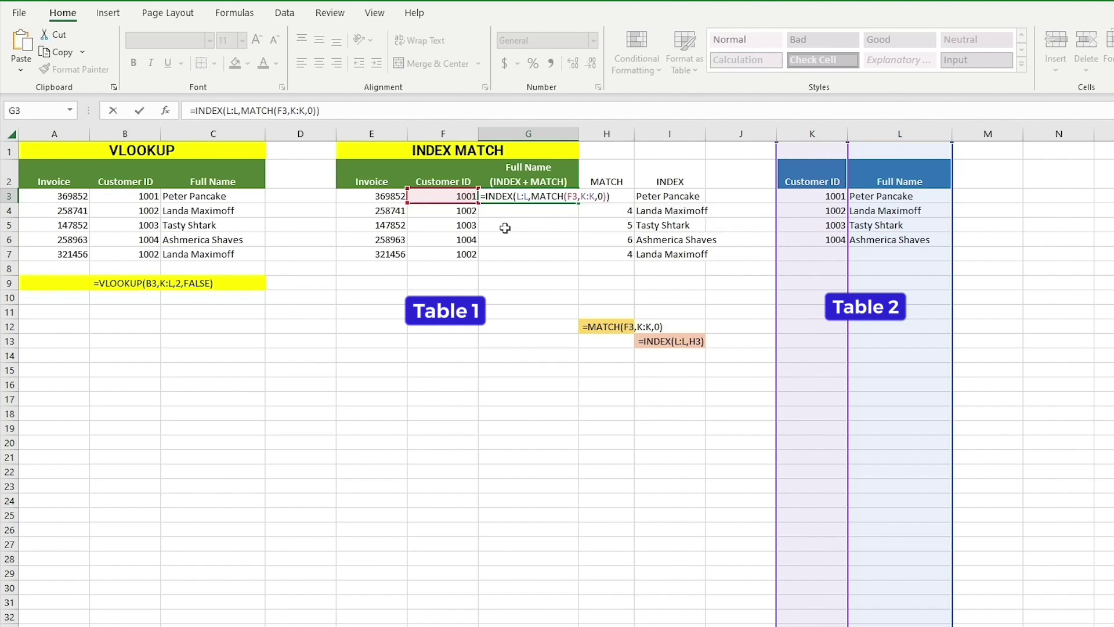
{"action": "key", "text": "Return"}
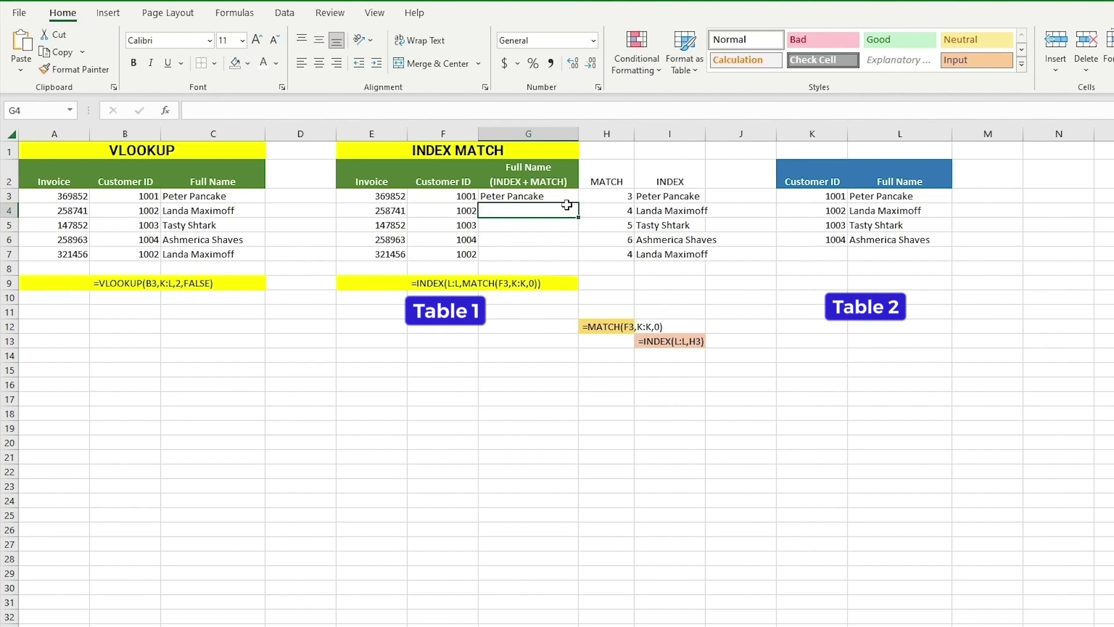
Copy the G3 INDEX MATCH formula down to G7, then deselect.
{"action": "key", "text": "Up"}
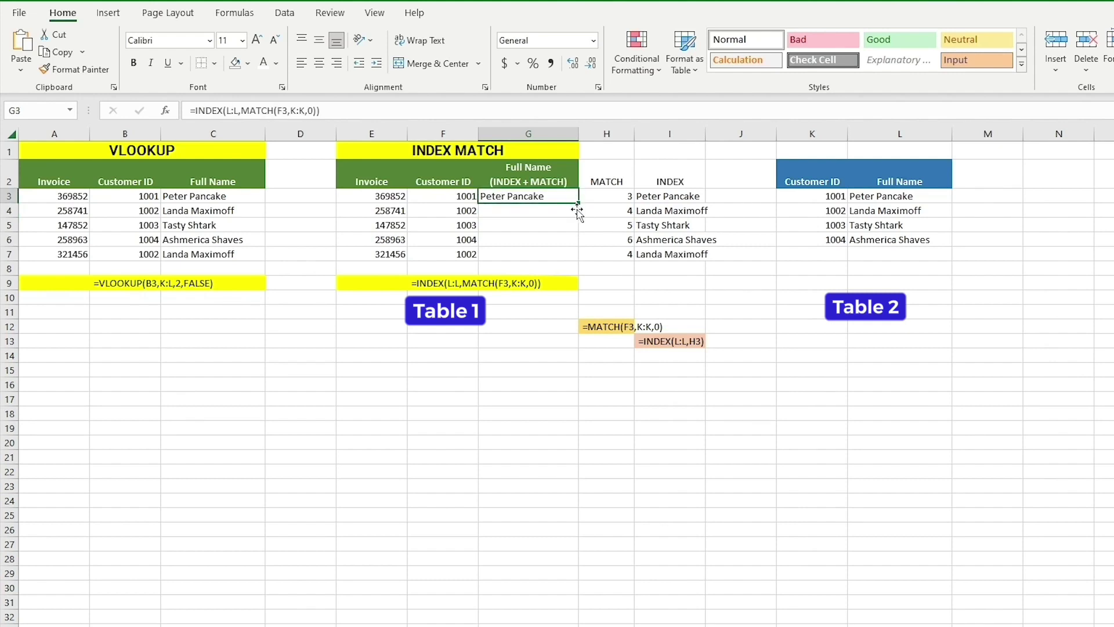
{"action": "double_click", "coordinate": [584, 209]}
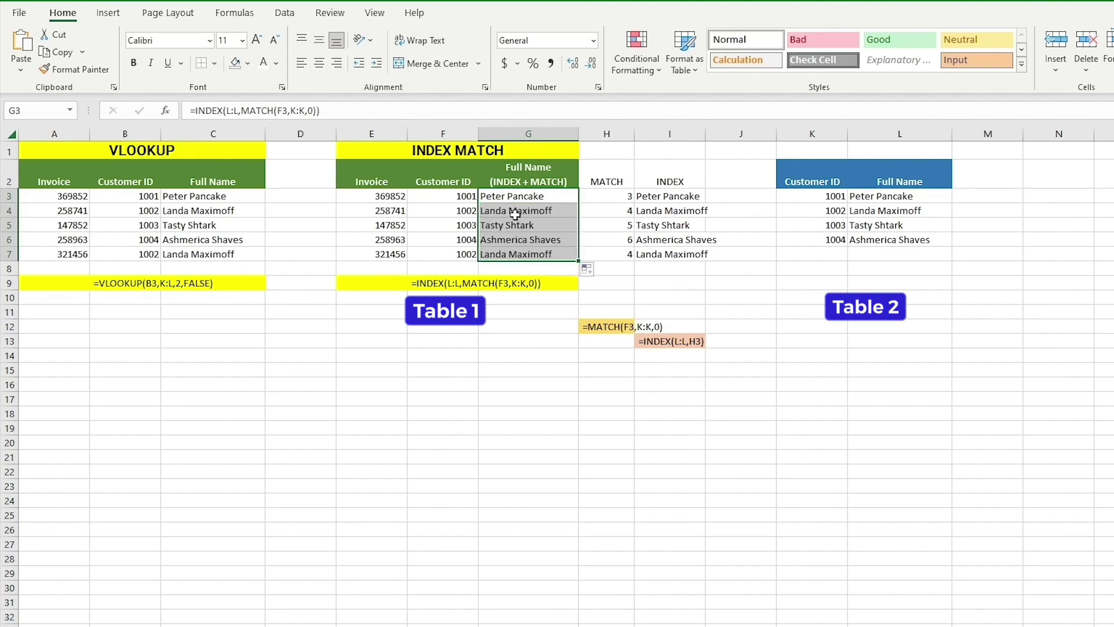
{"action": "left_click", "coordinate": [527, 283]}
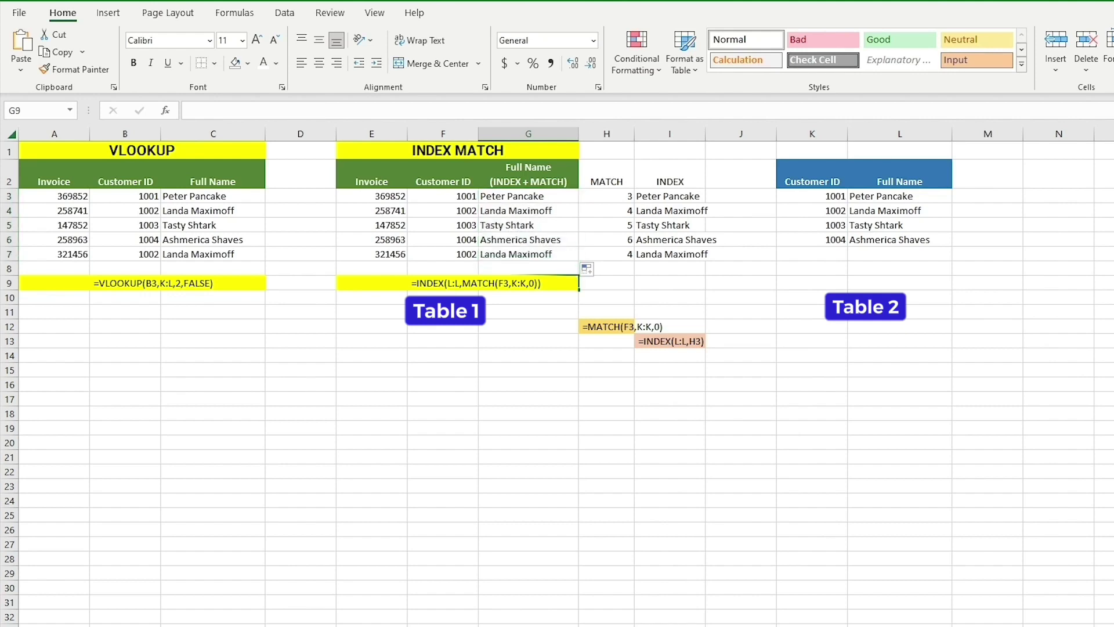